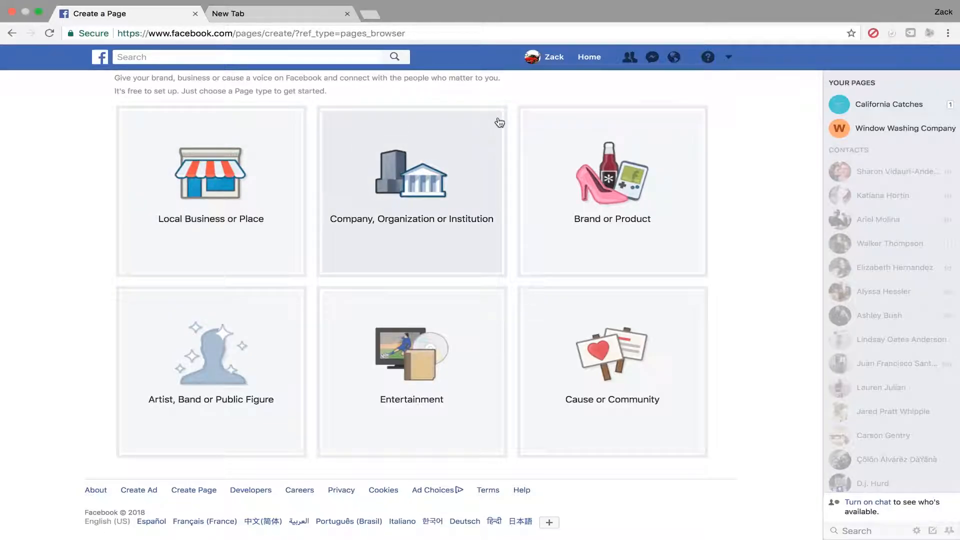
# - Create a Brand or Product page in the Website category named "Dogs R Us"
pyautogui.click(574, 190)
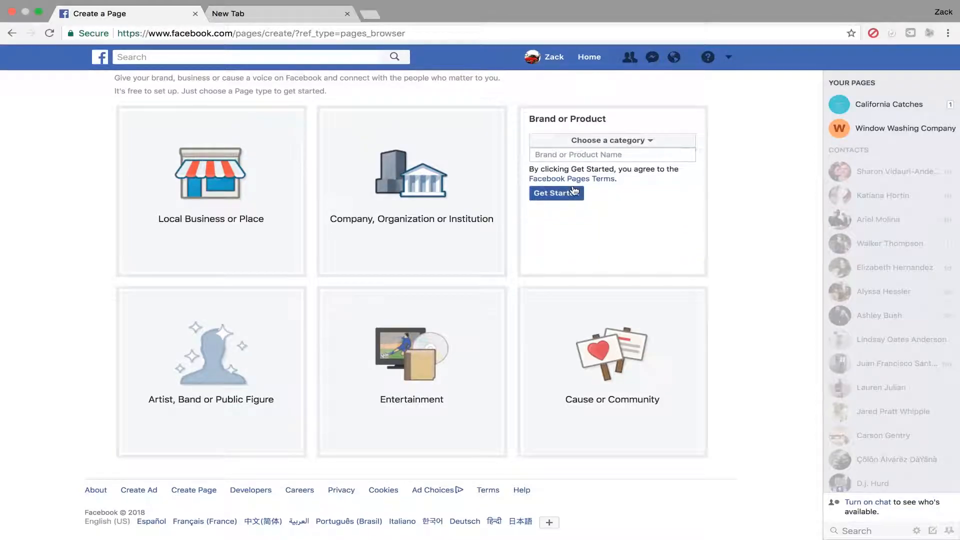
pyautogui.click(653, 144)
pyautogui.scroll(-3, 631, 245)
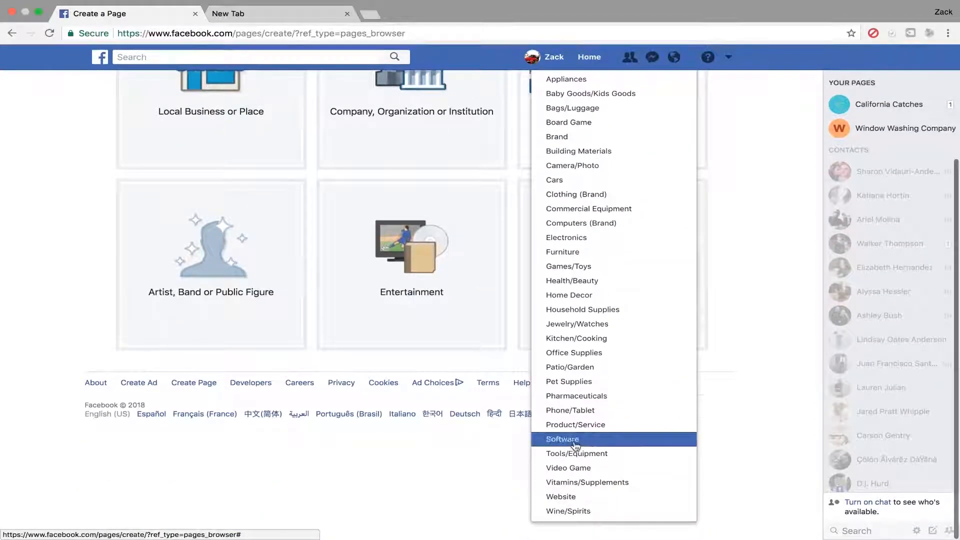
pyautogui.click(570, 498)
pyautogui.click(650, 159)
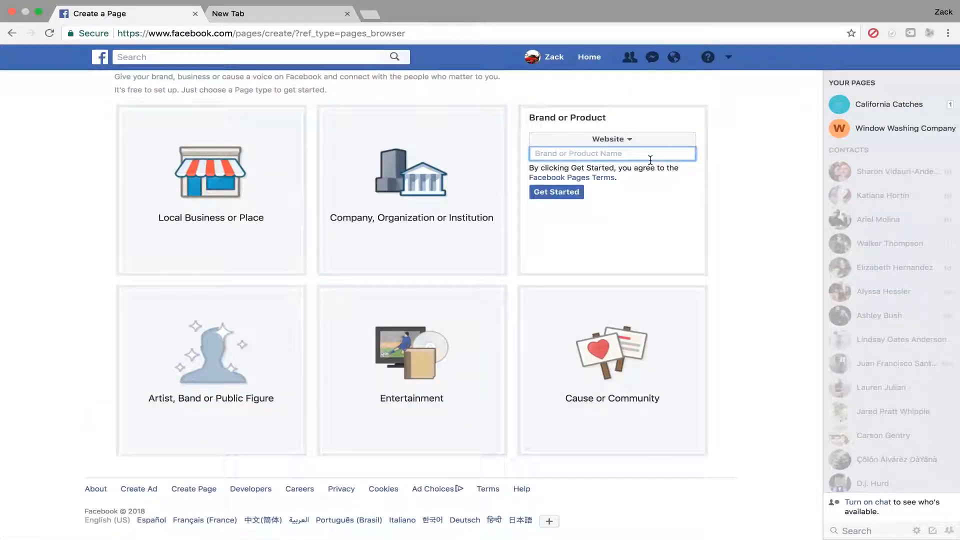
pyautogui.write('Dogs R Us')
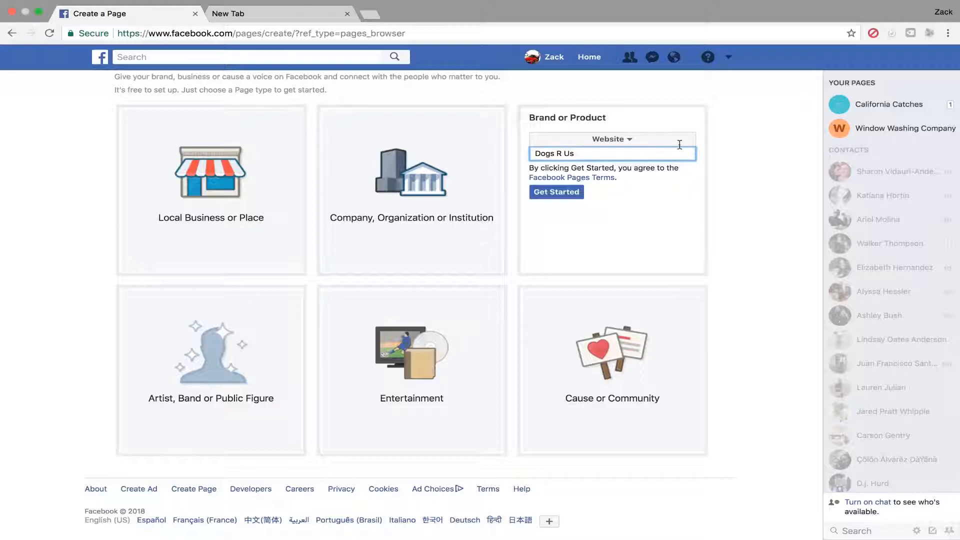
pyautogui.click(553, 192)
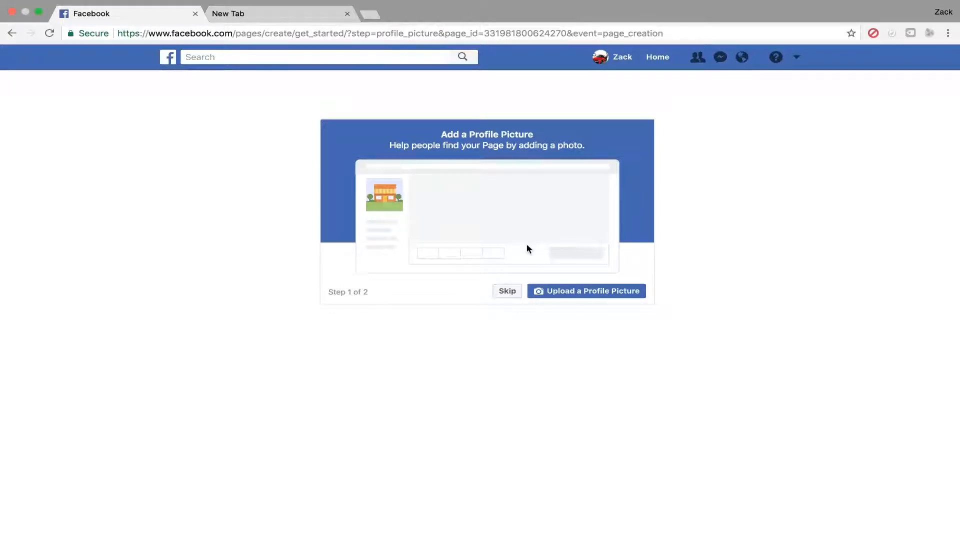
# - Skip adding a profile picture and cover photo, and dismiss the new page's introductory tips
pyautogui.click(506, 292)
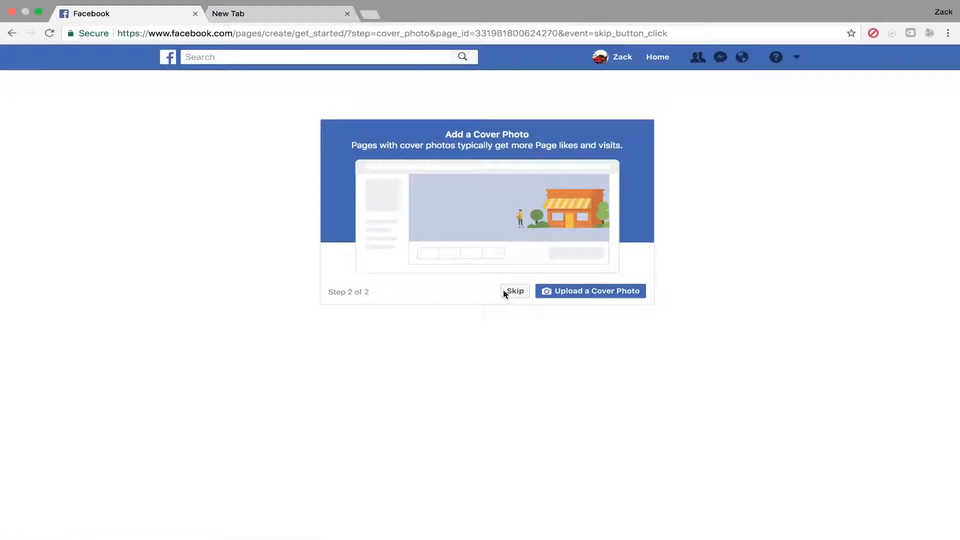
pyautogui.click(515, 293)
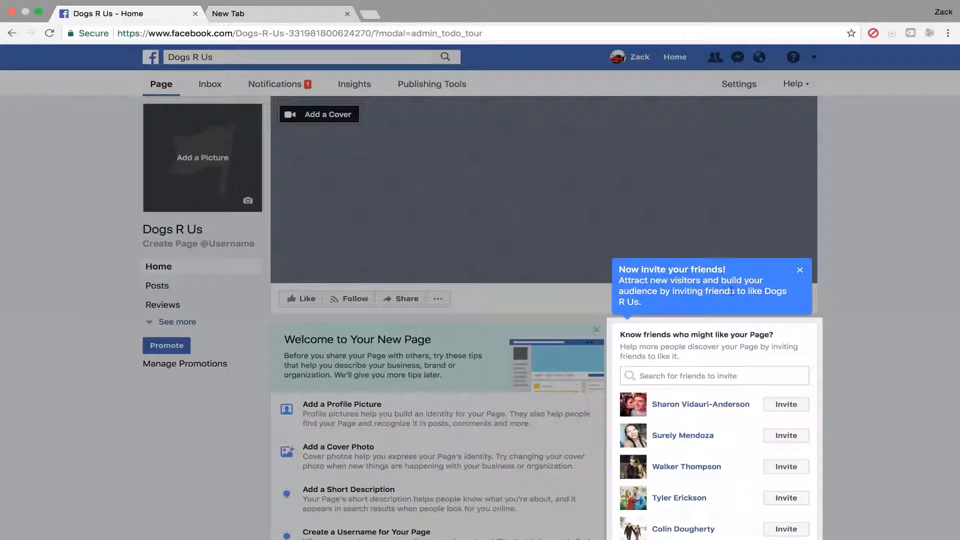
pyautogui.click(799, 270)
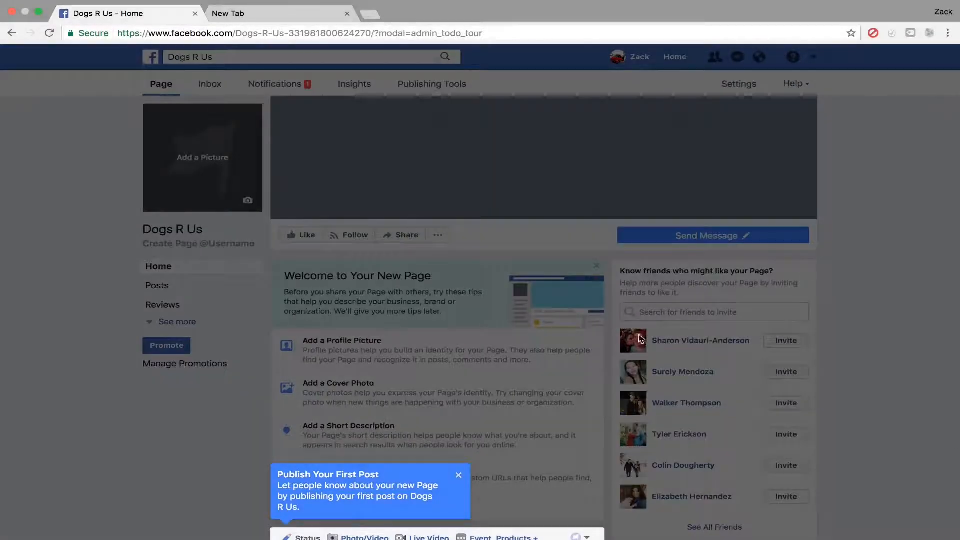
pyautogui.click(457, 475)
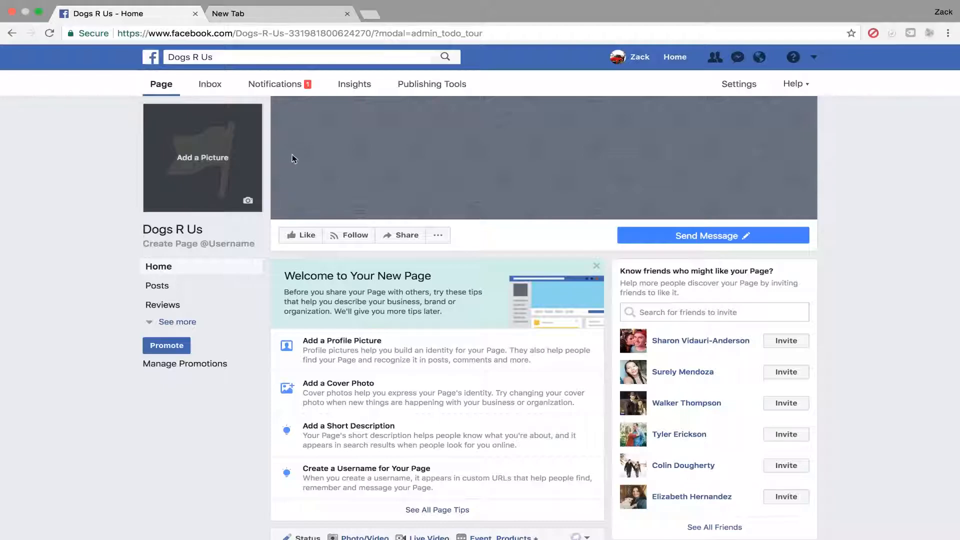
# - Switch to the empty browser tab and search Google for "make a logo free"
pyautogui.click(286, 19)
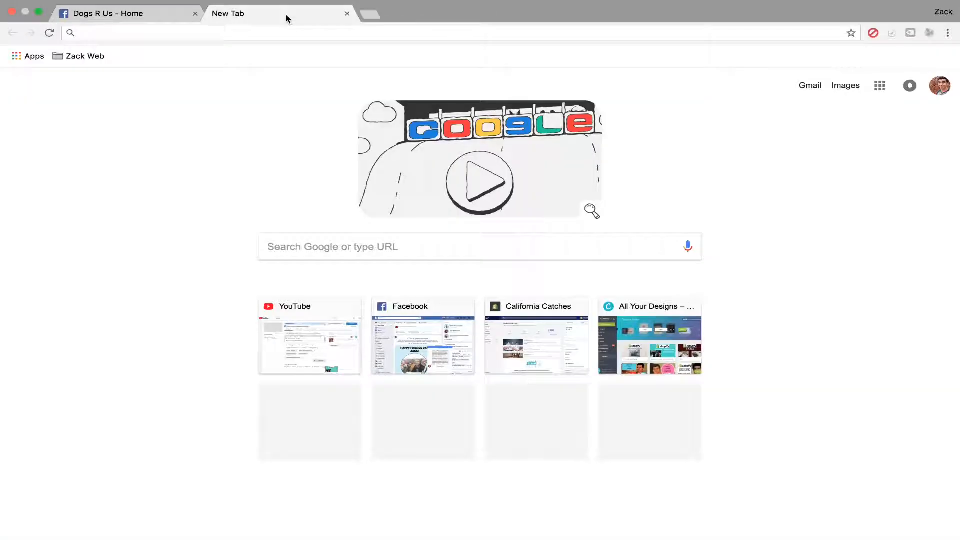
pyautogui.click(332, 253)
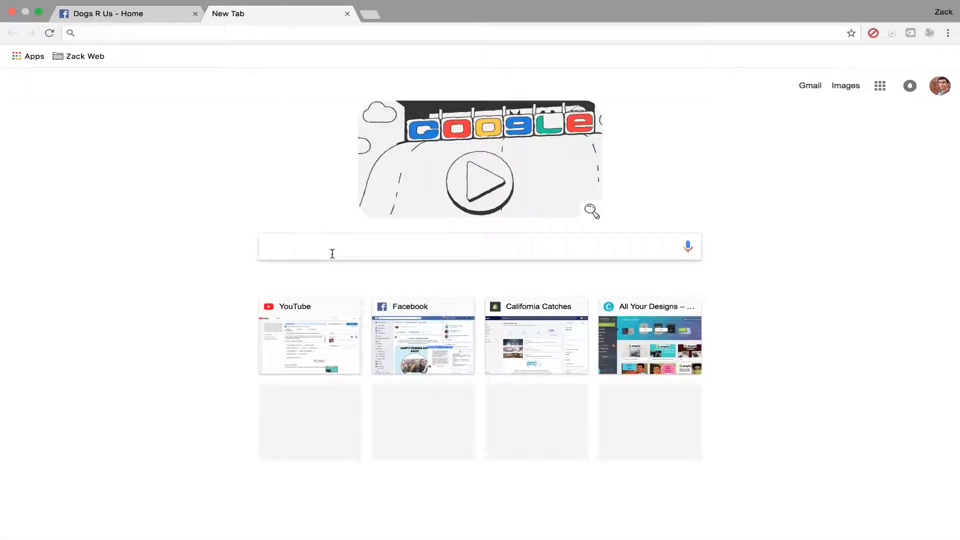
pyautogui.write('make a l')
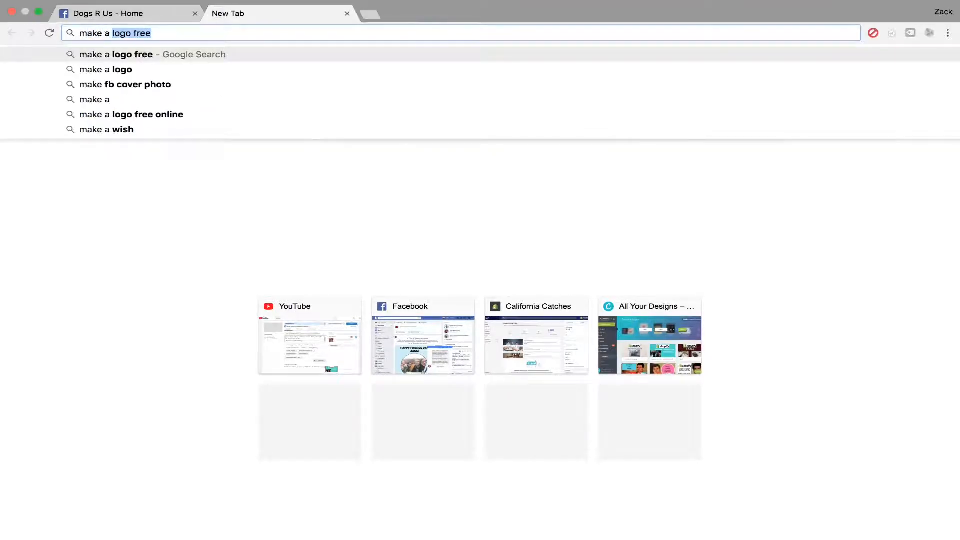
pyautogui.write('ogo fre')
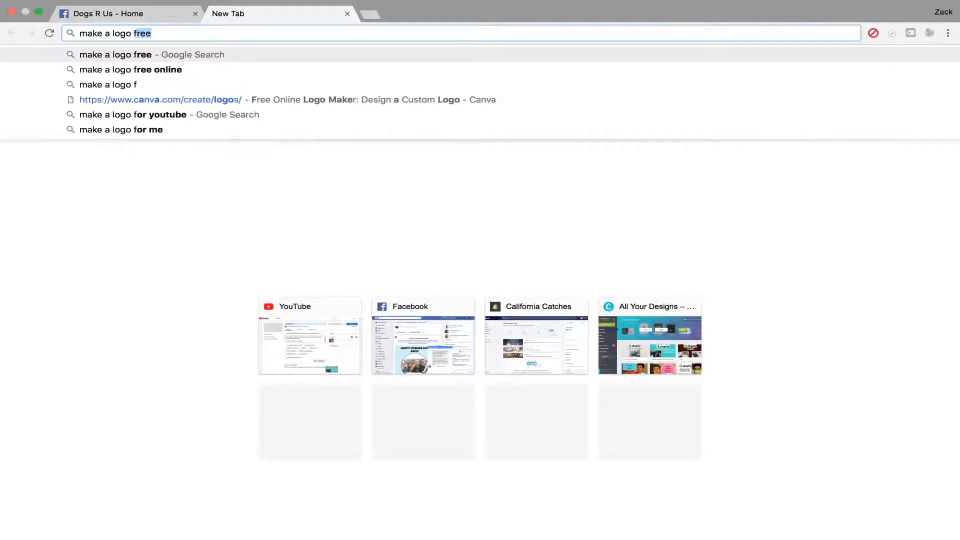
pyautogui.write('e')
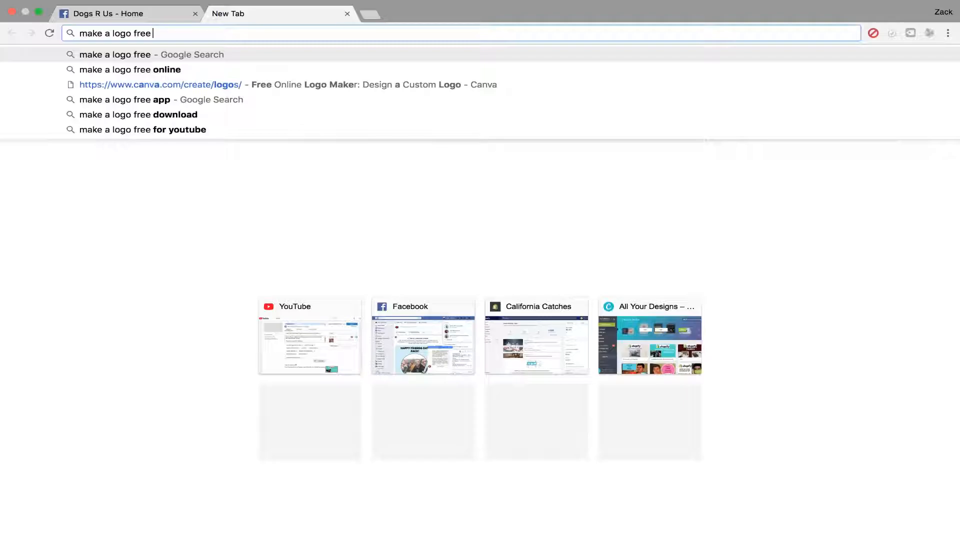
pyautogui.press('Return')
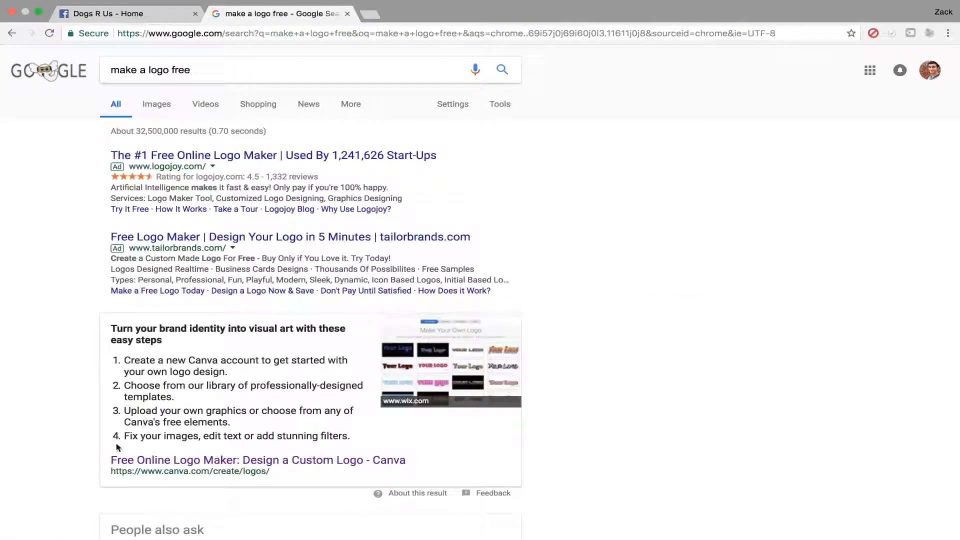
# - Open Canva's free online logo maker from the search results and start designing a custom logo
pyautogui.scroll(-7, 91, 438)
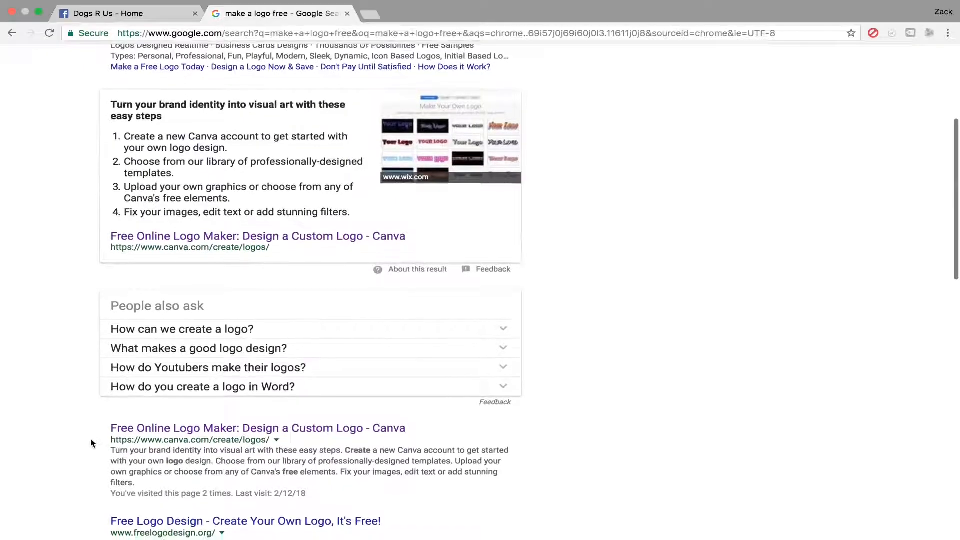
pyautogui.scroll(-3, 91, 438)
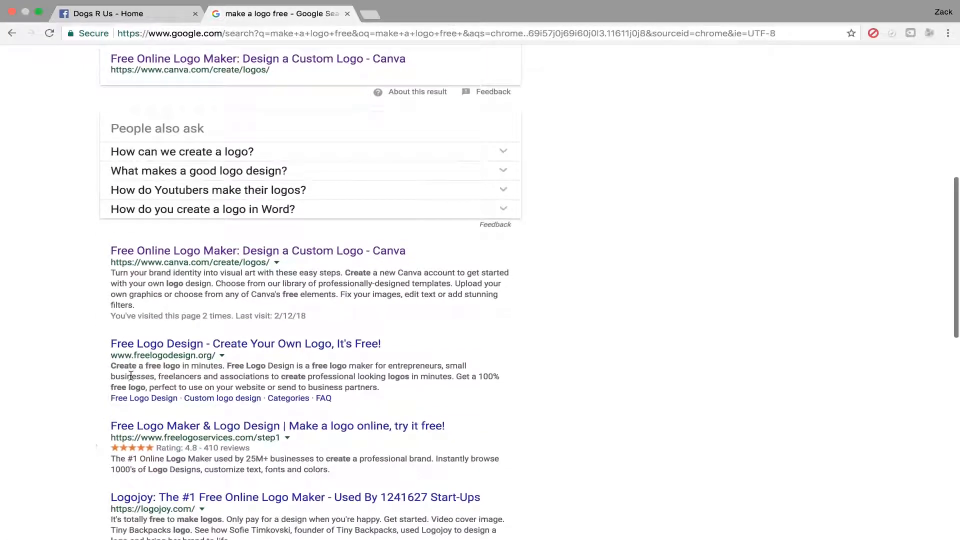
pyautogui.click(239, 257)
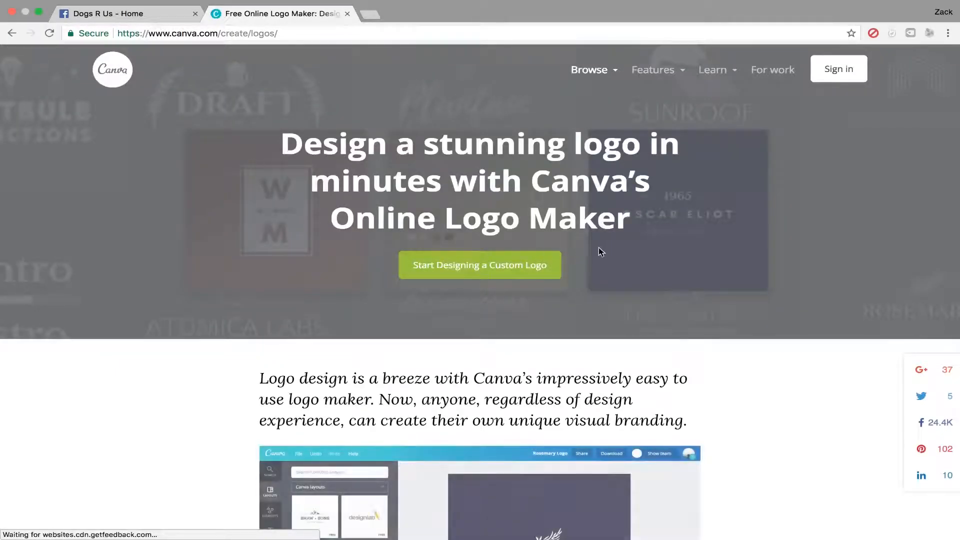
pyautogui.click(531, 268)
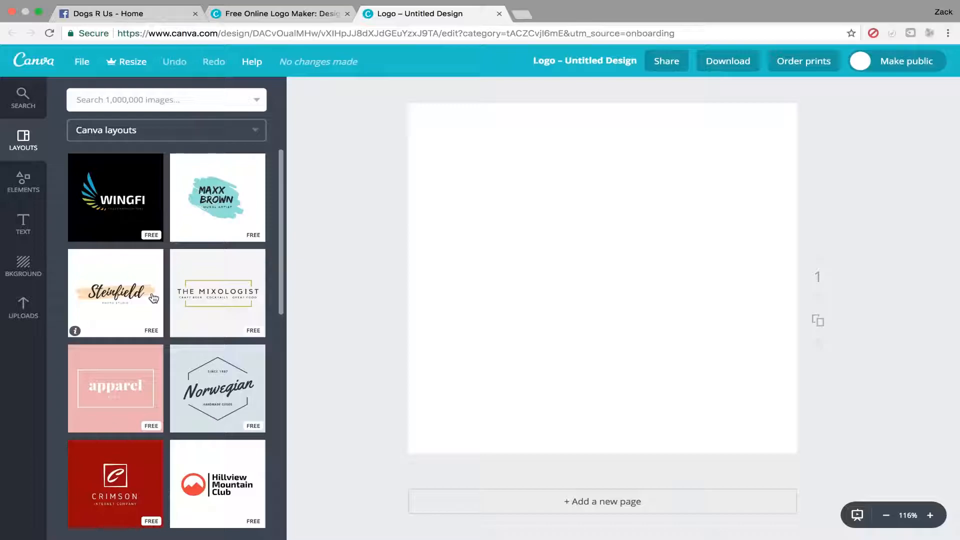
# - Apply the free "Summer Festival!" layout with the pink circle on yellow to the blank logo design
pyautogui.scroll(-6, 154, 298)
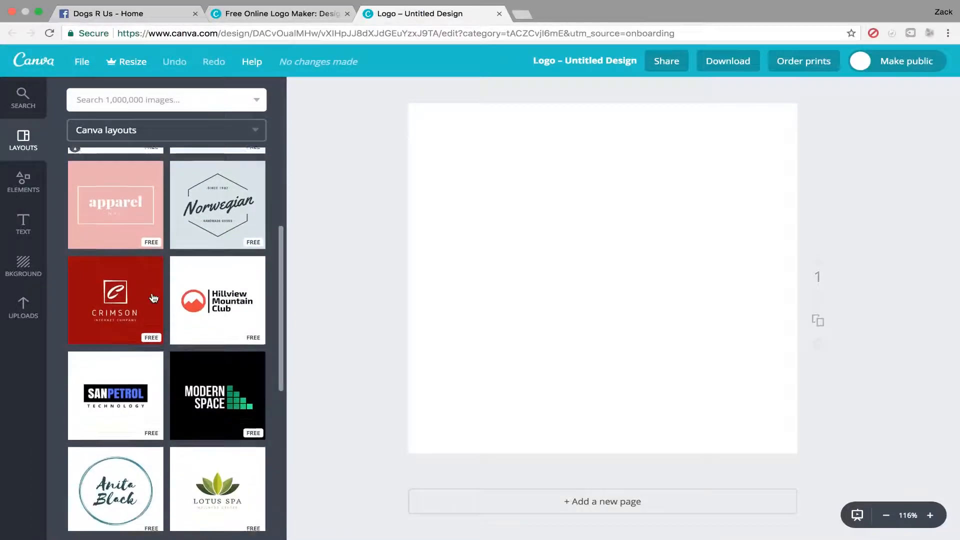
pyautogui.scroll(-7, 153, 298)
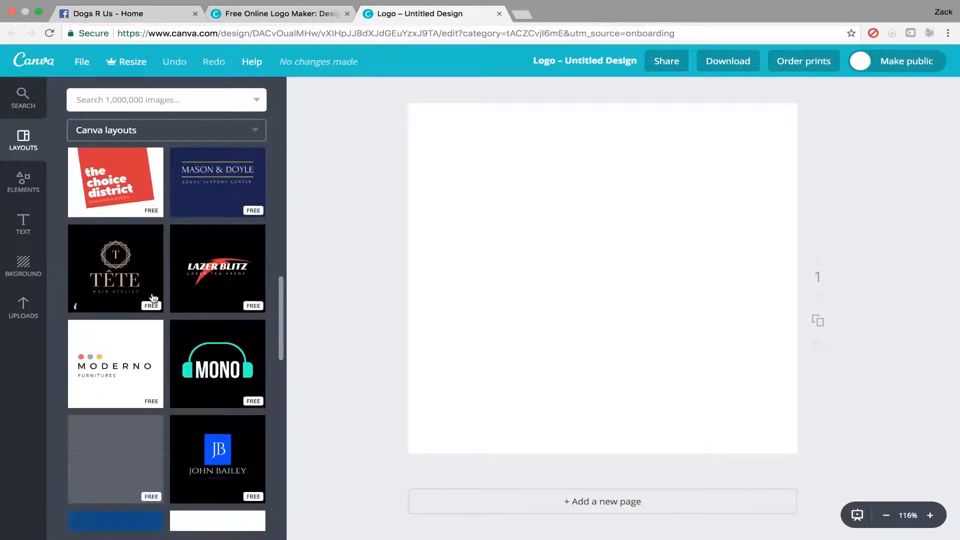
pyautogui.scroll(-7, 154, 299)
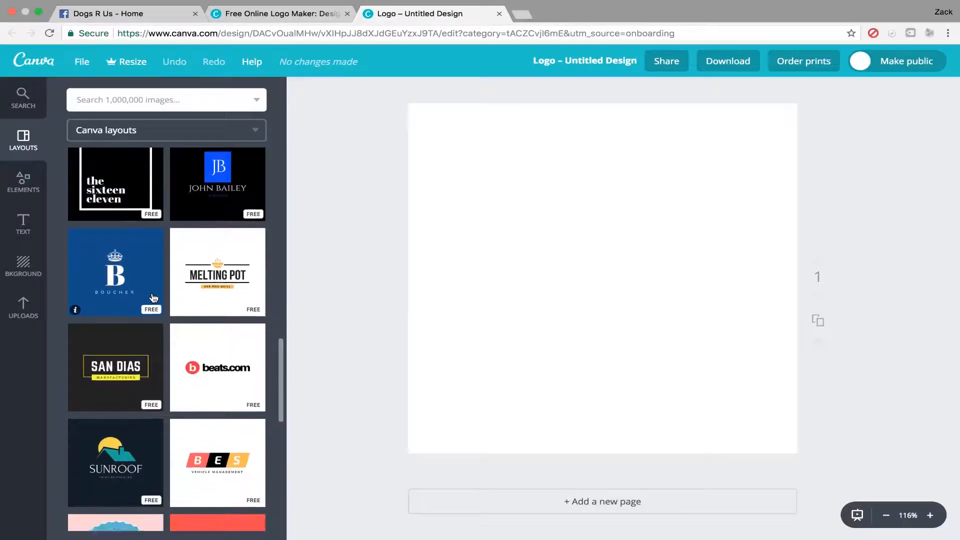
pyautogui.scroll(-5, 154, 298)
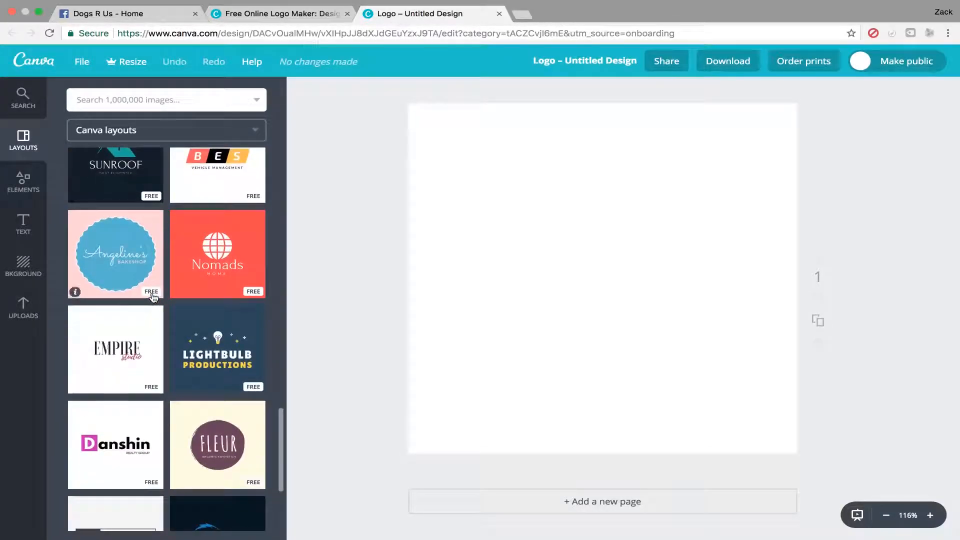
pyautogui.scroll(-4, 154, 298)
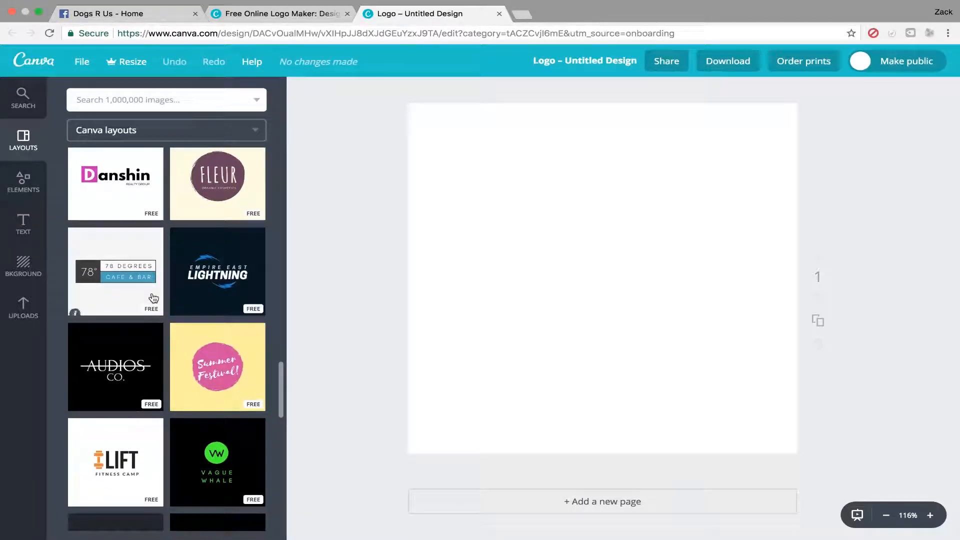
pyautogui.scroll(-1, 158, 299)
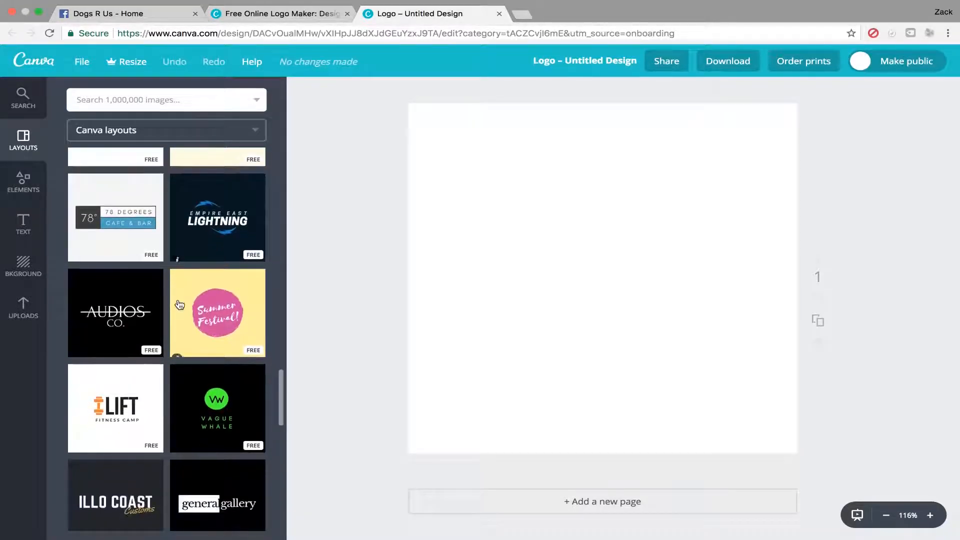
pyautogui.click(227, 325)
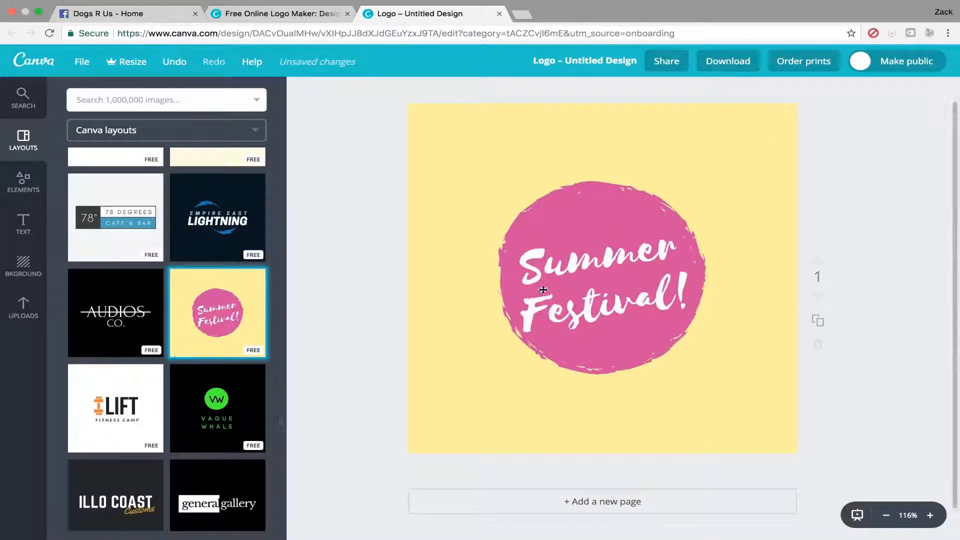
# - Replace the "Summer Festival!" text in the logo's pink circle with "Dogs R Us"
pyautogui.click(606, 270)
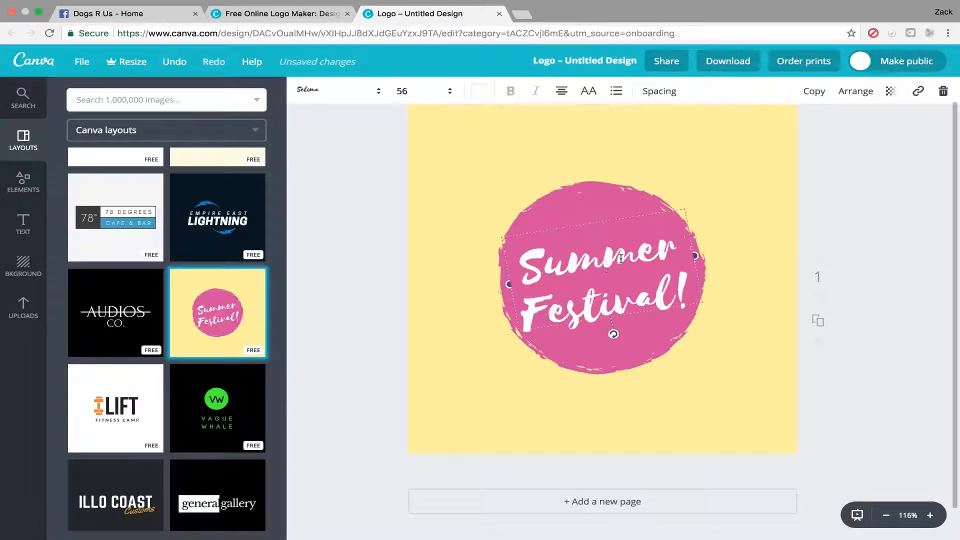
pyautogui.press('End')
pyautogui.press('BackSpace')
pyautogui.press('BackSpace')
pyautogui.press('BackSpace')
pyautogui.press('BackSpace')
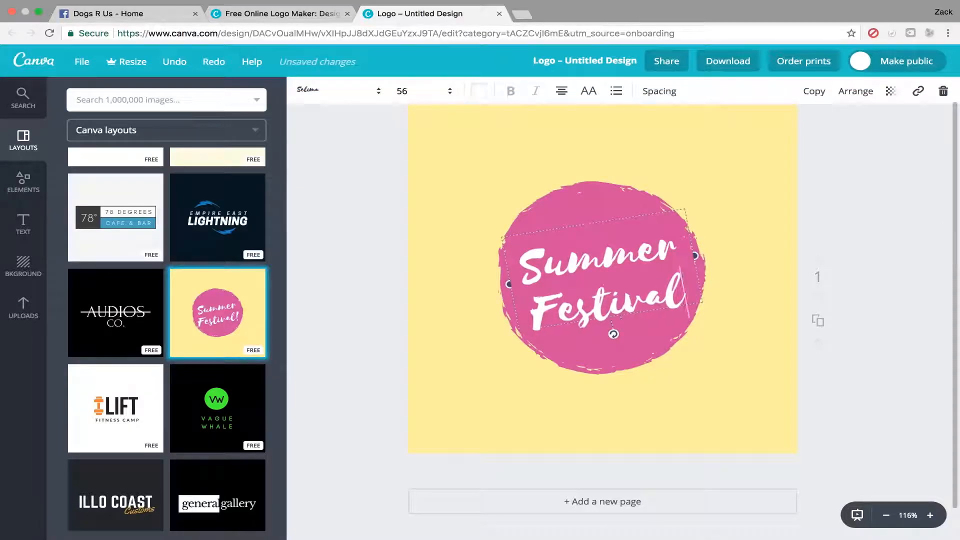
pyautogui.press('BackSpace')
pyautogui.press('BackSpace')
pyautogui.press('BackSpace')
pyautogui.press('BackSpace')
pyautogui.press('BackSpace')
pyautogui.press('BackSpace')
pyautogui.press('BackSpace')
pyautogui.press('BackSpace')
pyautogui.press('BackSpace')
pyautogui.press('BackSpace')
pyautogui.press('BackSpace')
pyautogui.press('BackSpace')
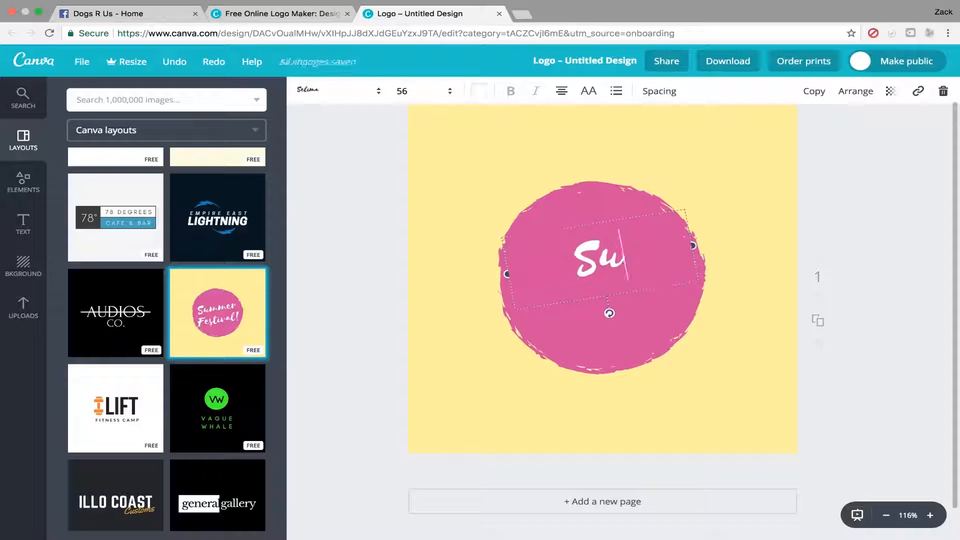
pyautogui.write('DoG')
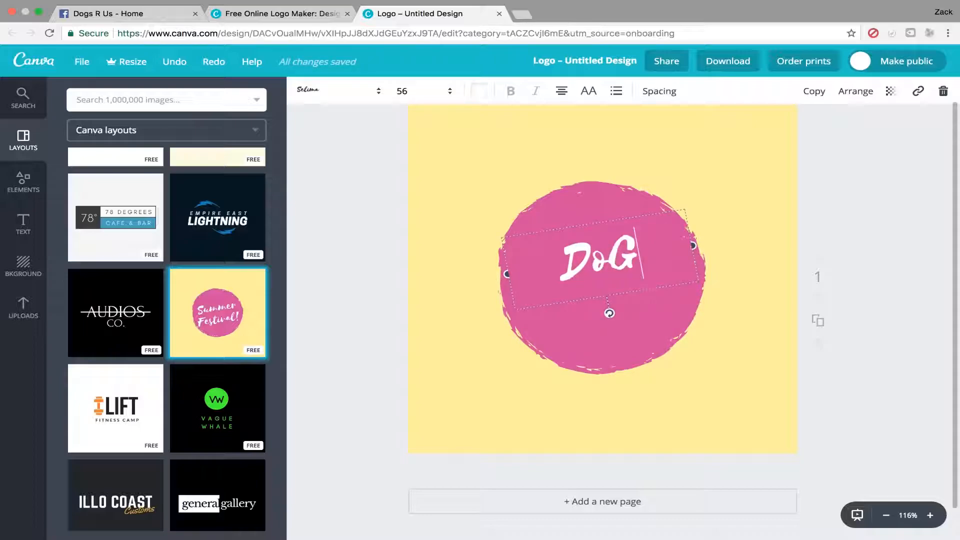
pyautogui.press('BackSpace')
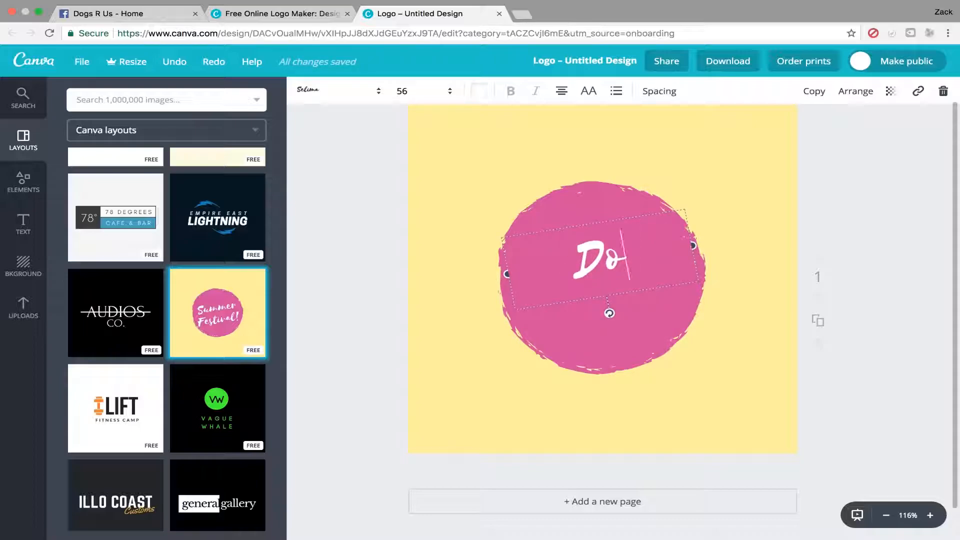
pyautogui.write('gs R')
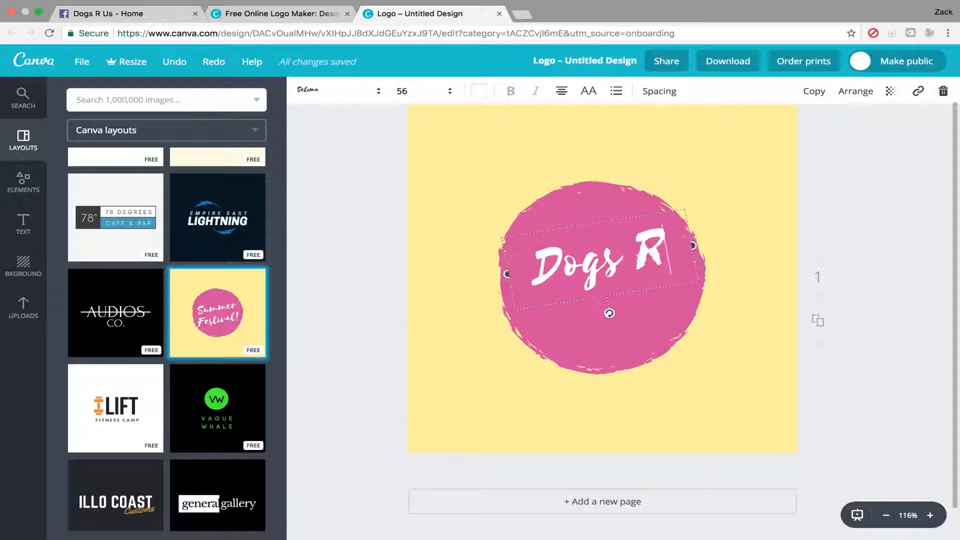
pyautogui.write(' Us')
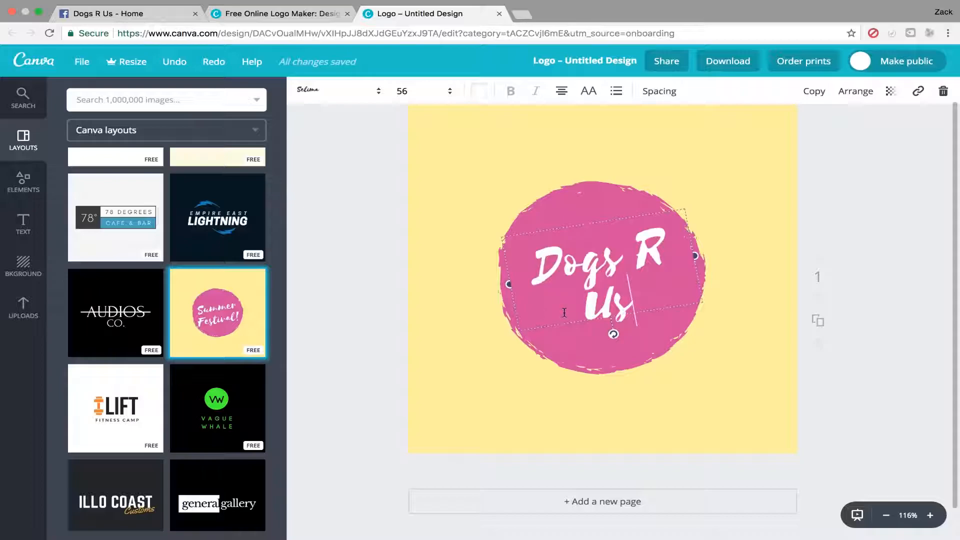
pyautogui.click(361, 275)
pyautogui.scroll(-1, 172, 345)
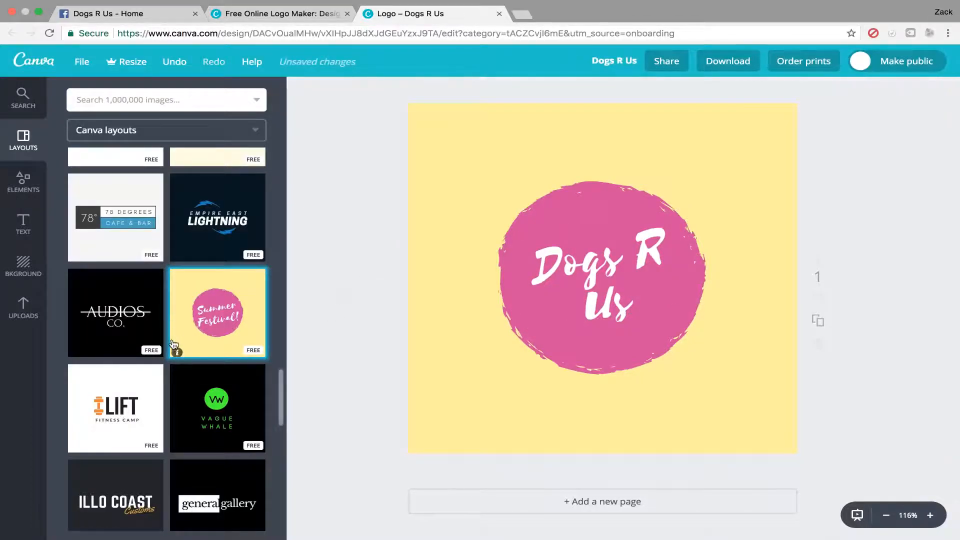
pyautogui.scroll(-15, 172, 345)
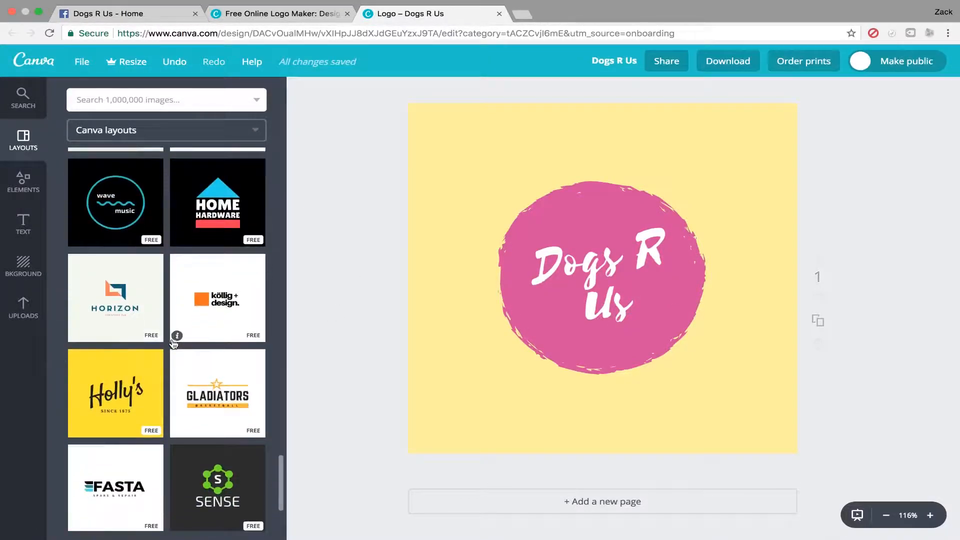
pyautogui.scroll(-2, 174, 344)
pyautogui.scroll(-5, 174, 344)
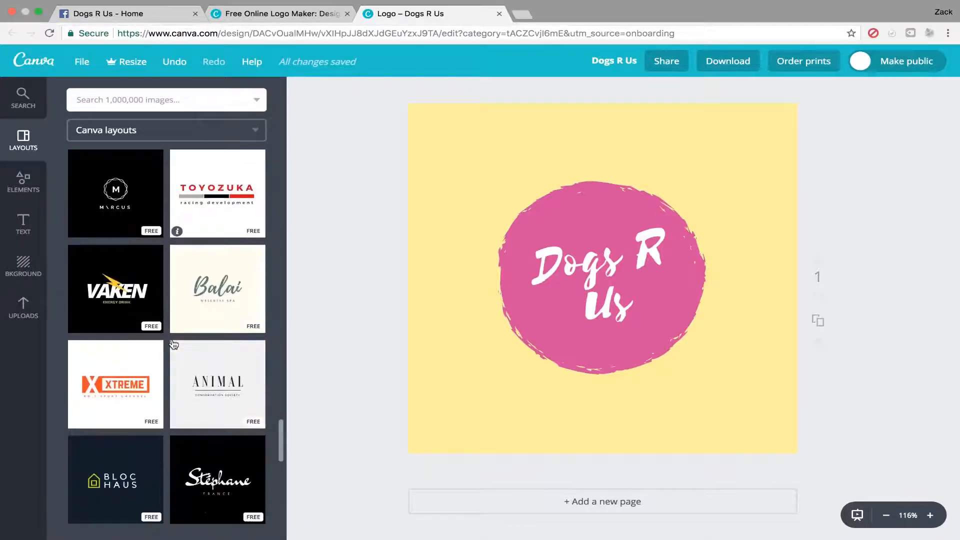
pyautogui.scroll(-1, 174, 344)
pyautogui.scroll(-3, 174, 344)
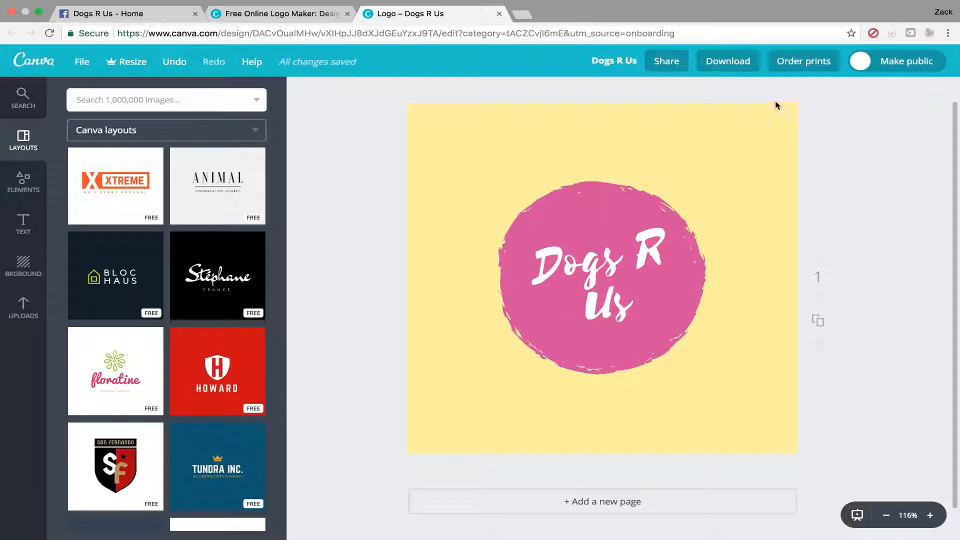
# - Download the finished Dogs R Us logo as a JPG file
pyautogui.click(733, 64)
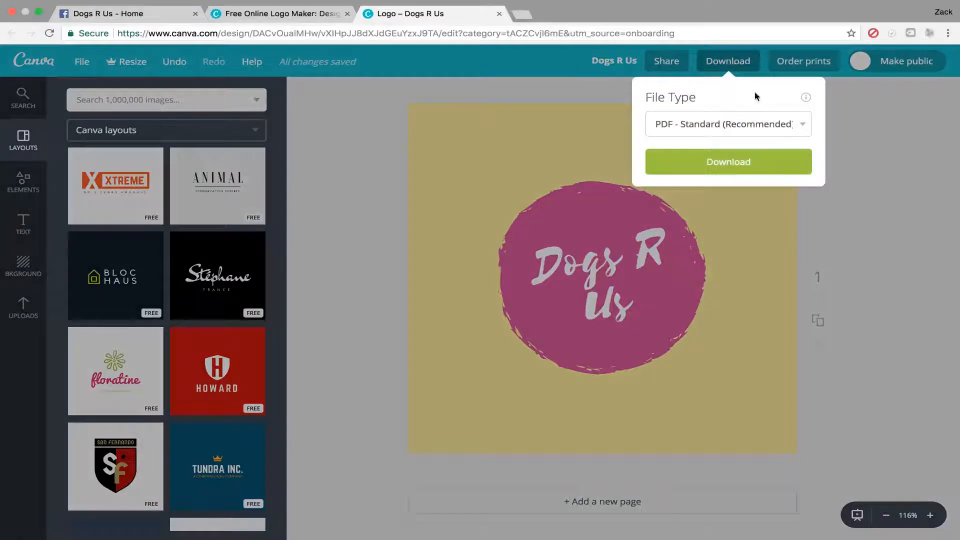
pyautogui.click(803, 125)
pyautogui.click(758, 100)
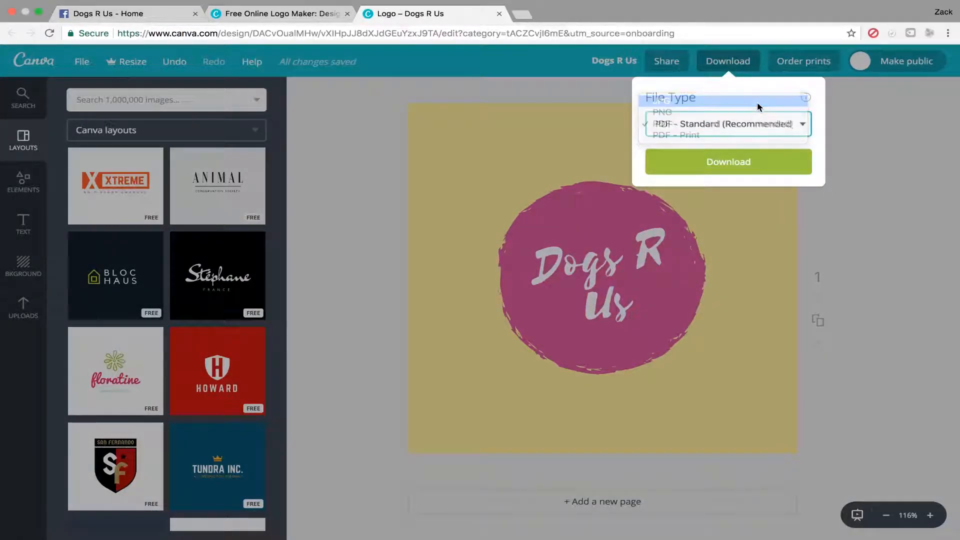
pyautogui.click(715, 166)
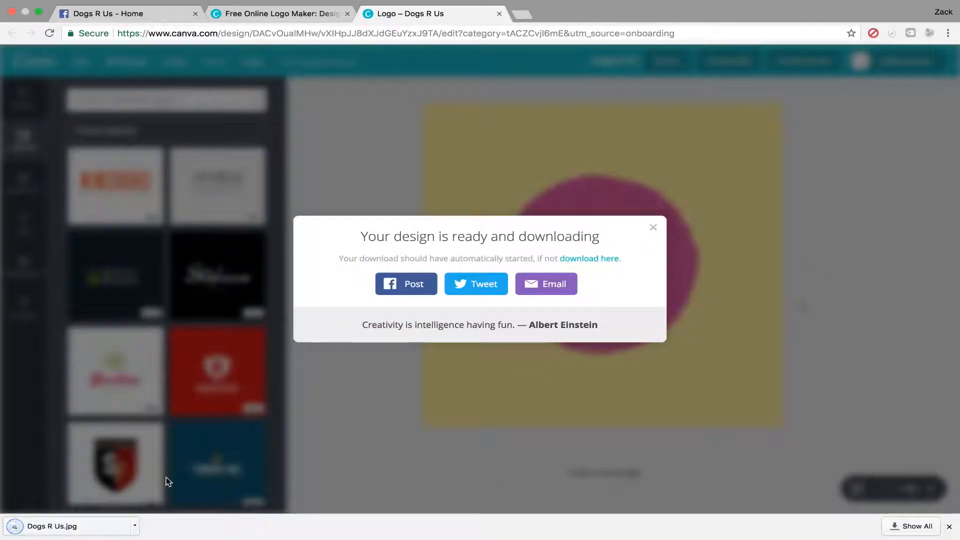
# - Open the downloaded Dogs R Us.jpg in Preview, move the file from Downloads to the Desktop and close the image
pyautogui.click(136, 526)
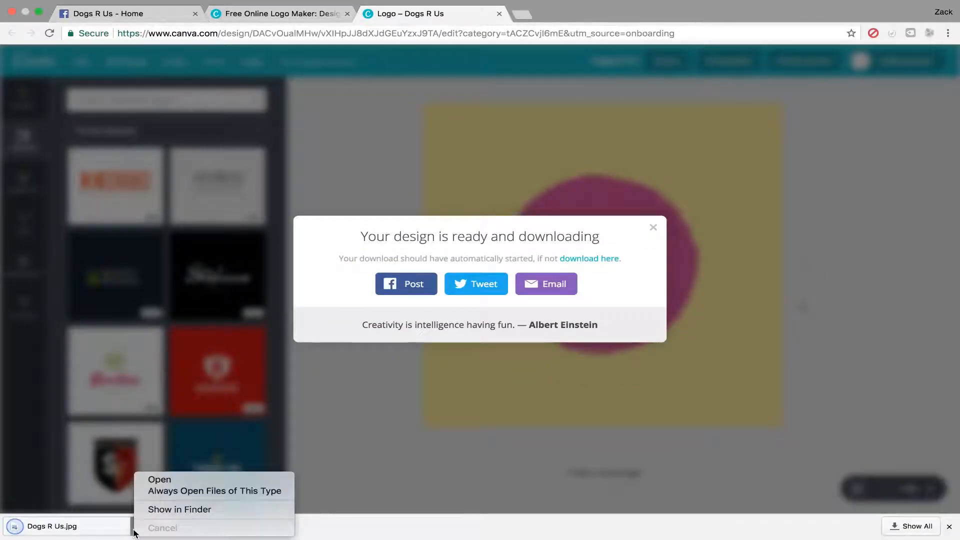
pyautogui.click(172, 483)
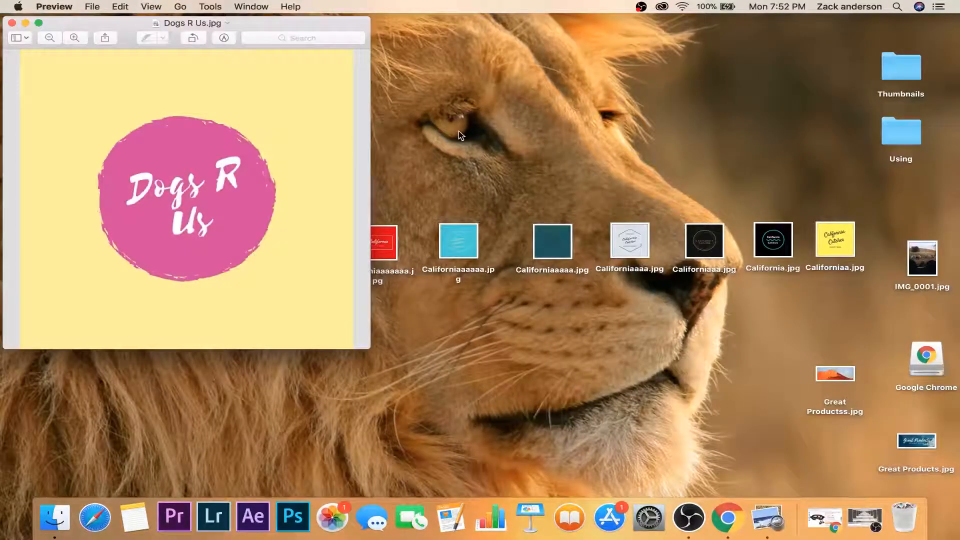
pyautogui.click(227, 24)
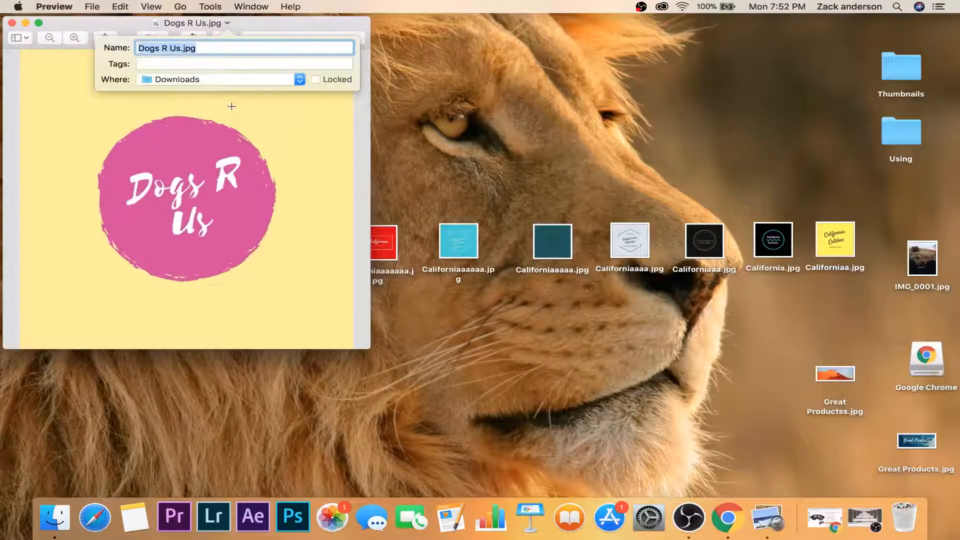
pyautogui.click(295, 82)
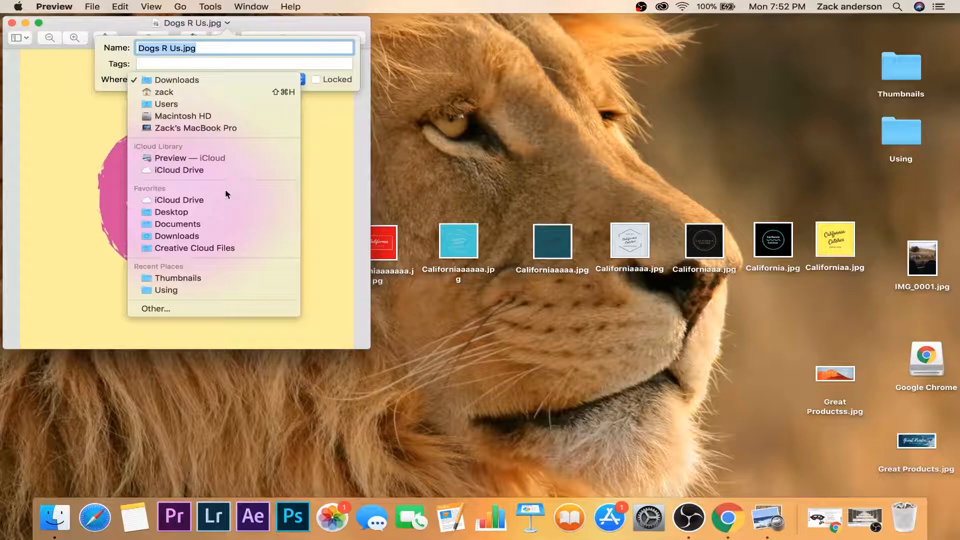
pyautogui.click(212, 214)
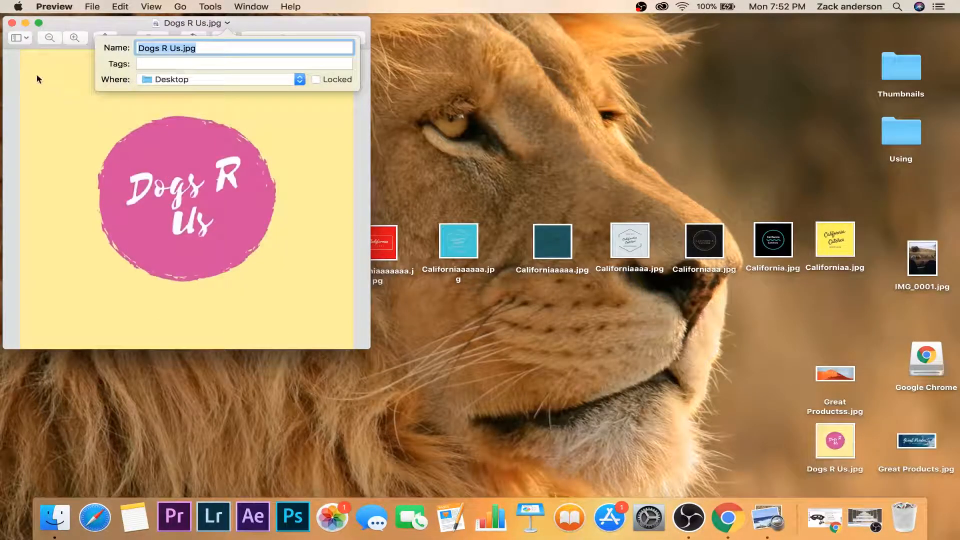
pyautogui.click(12, 23)
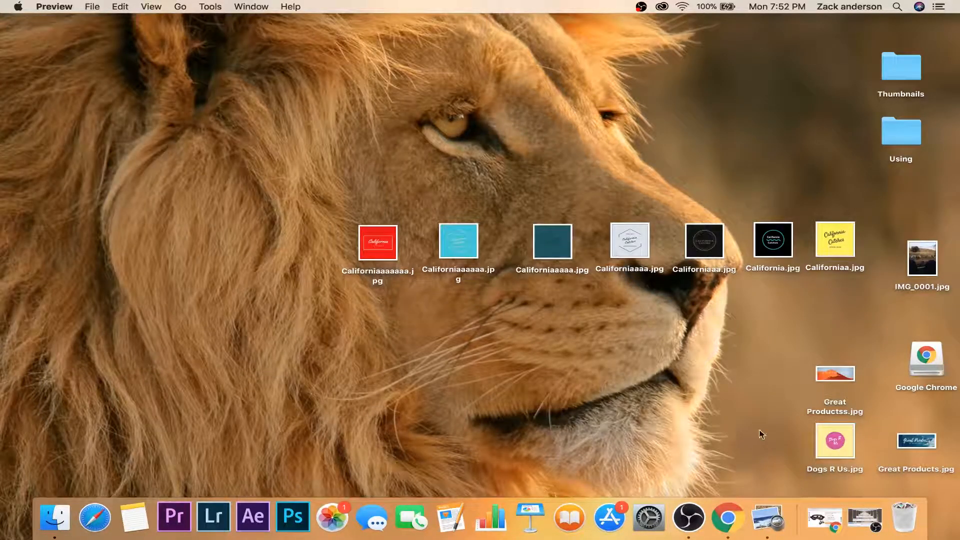
# - Switch back to Chrome, dismiss Canva's download message and return to the Dogs R Us Facebook page
pyautogui.click(728, 518)
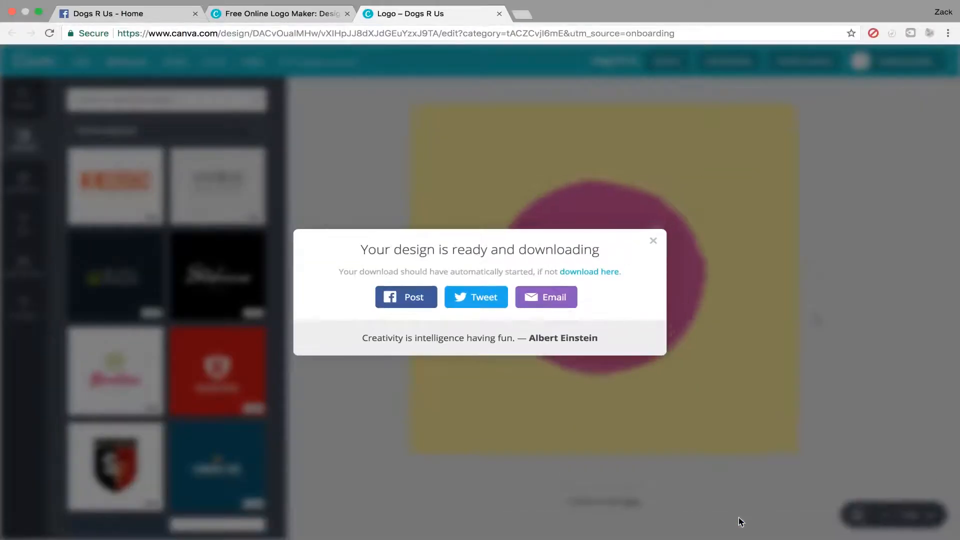
pyautogui.click(653, 241)
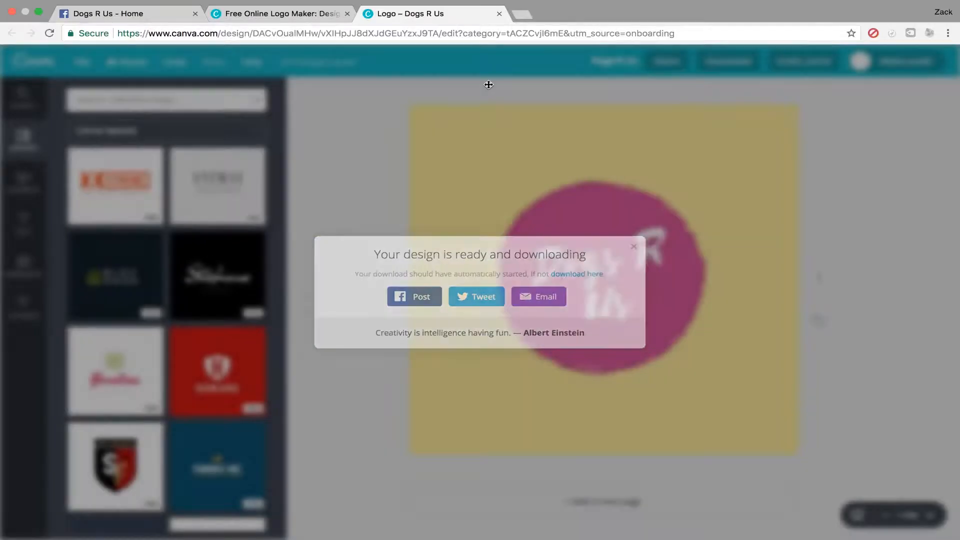
pyautogui.click(168, 15)
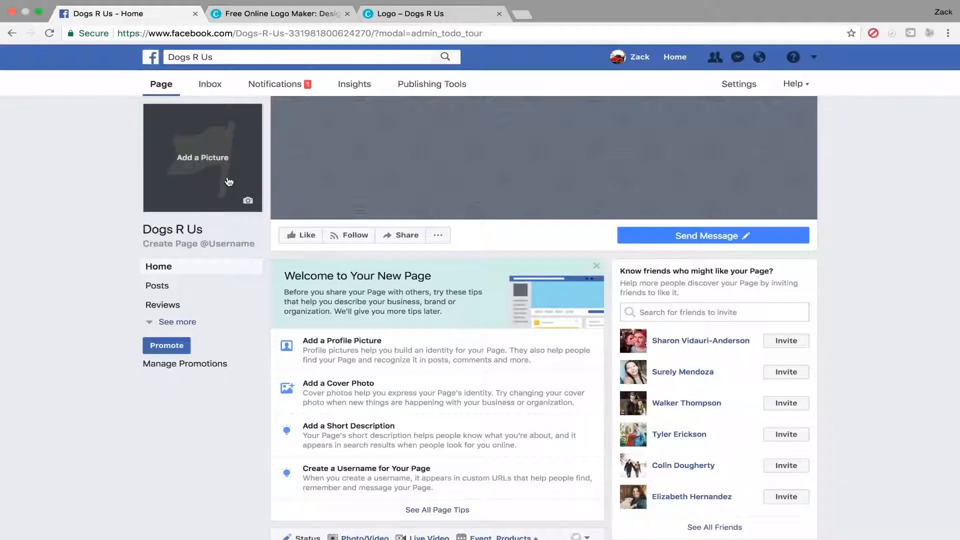
# - Upload Dogs R Us.jpg from the Desktop as the page's profile picture, centring the pink circle in the crop area before saving
pyautogui.click(248, 201)
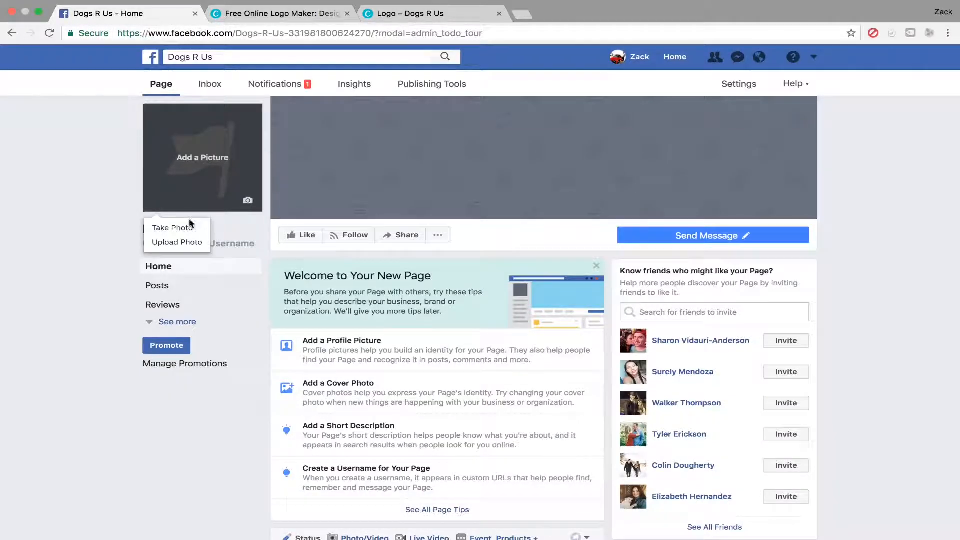
pyautogui.click(178, 242)
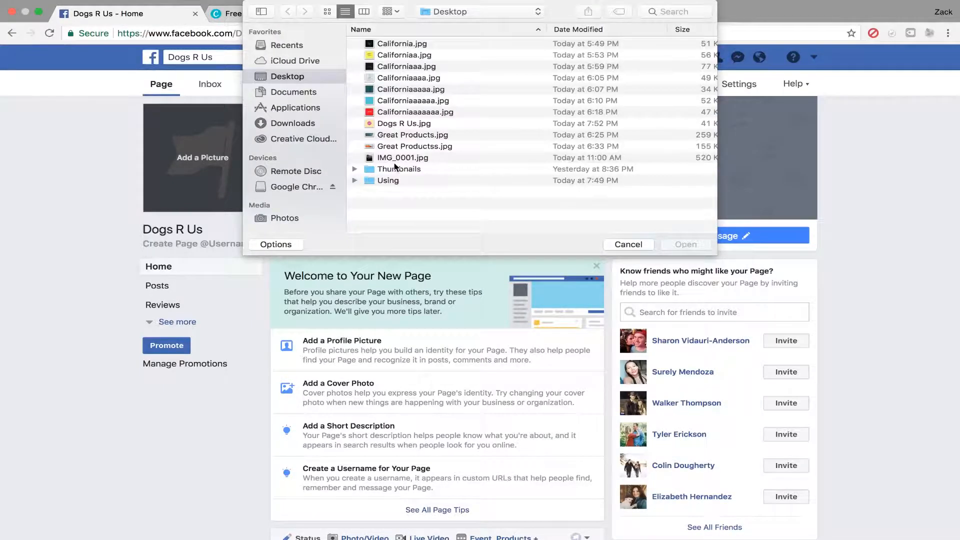
pyautogui.click(412, 126)
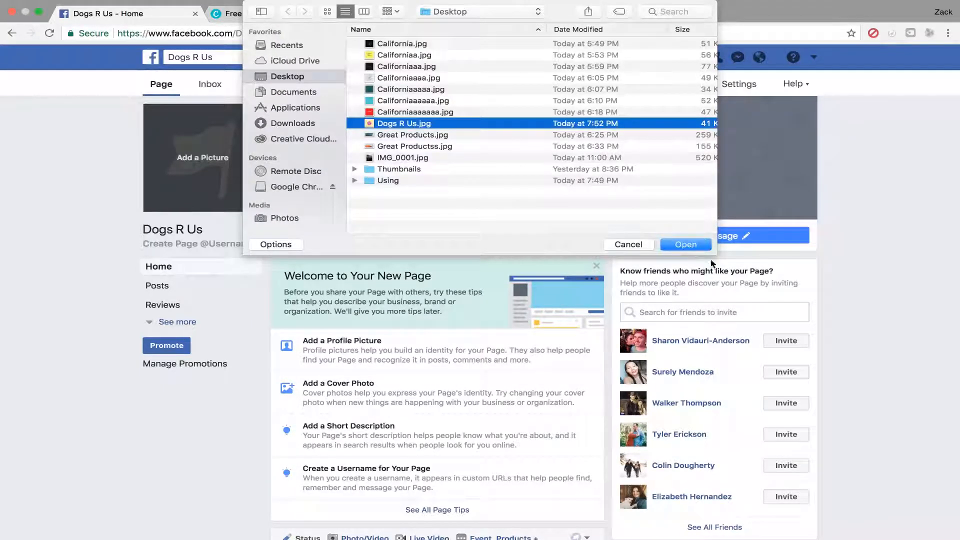
pyautogui.click(696, 248)
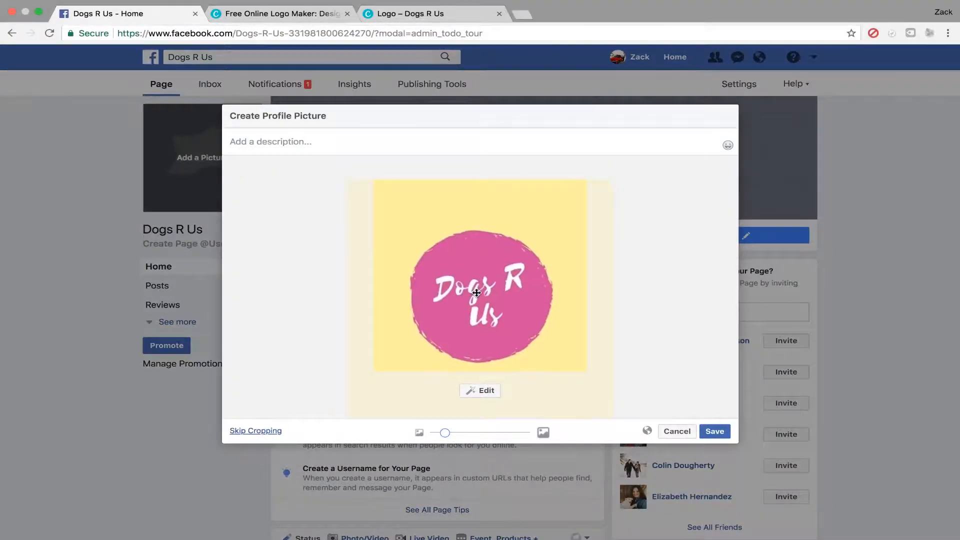
pyautogui.moveTo(475, 306); pyautogui.dragTo(473, 286)
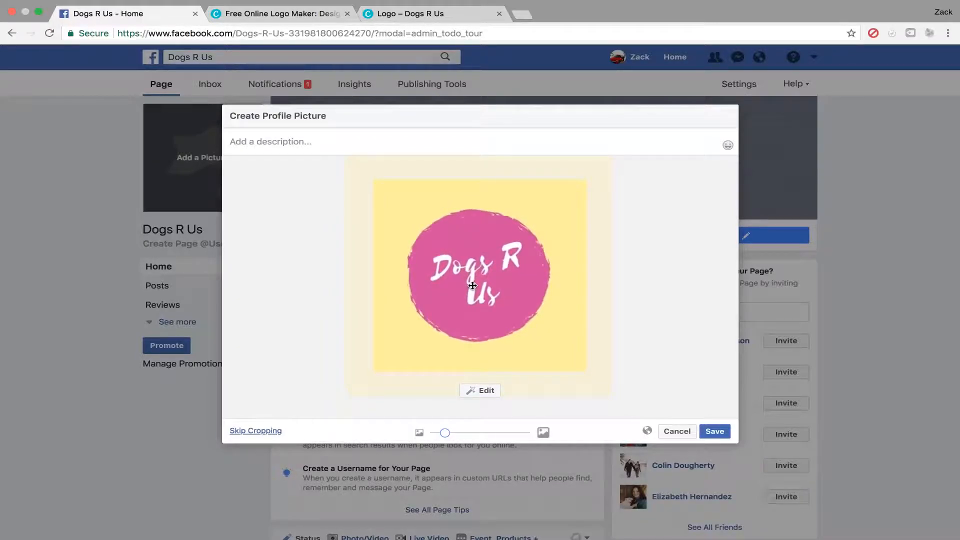
pyautogui.click(715, 431)
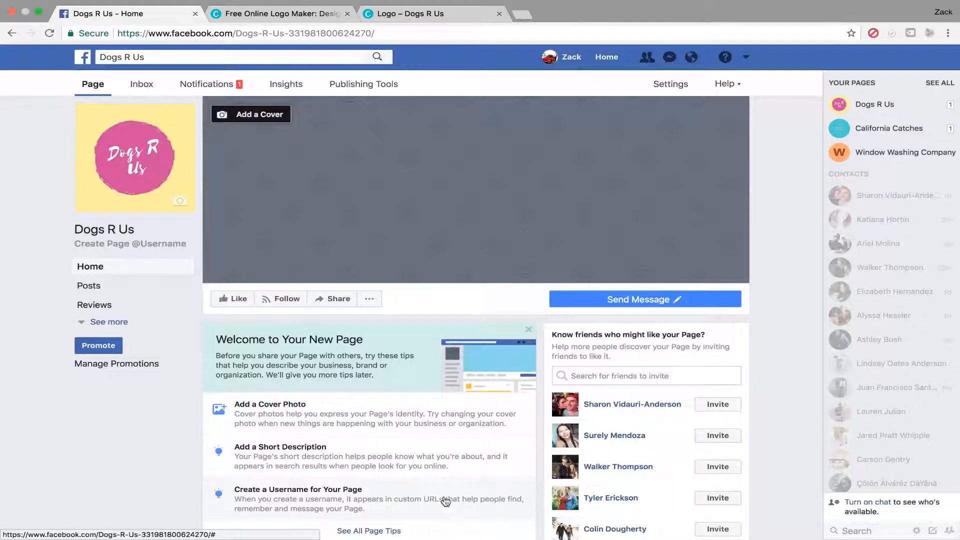
# - Search Google for "make a fb cover" in a new browser tab and start a Facebook cover design with Canva's free cover maker
pyautogui.click(521, 15)
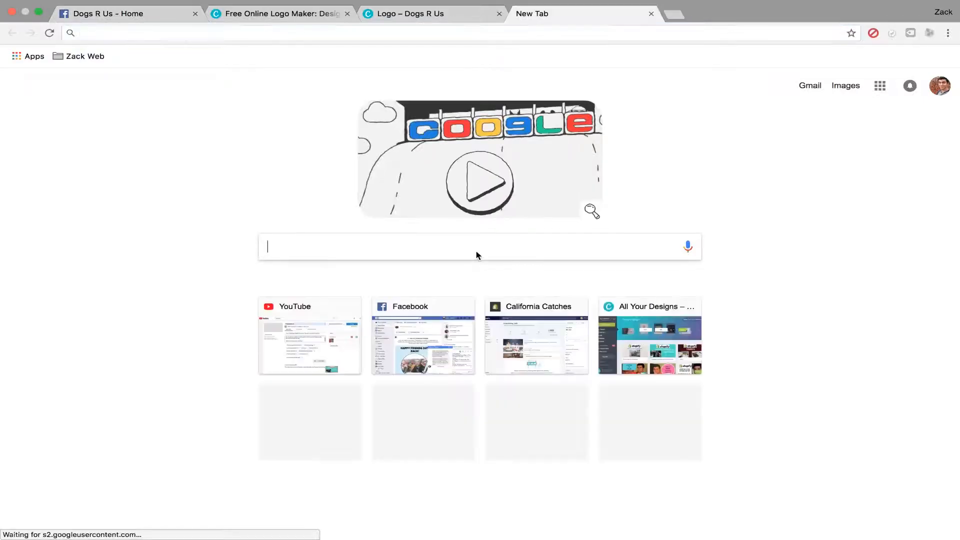
pyautogui.write('make a fb ')
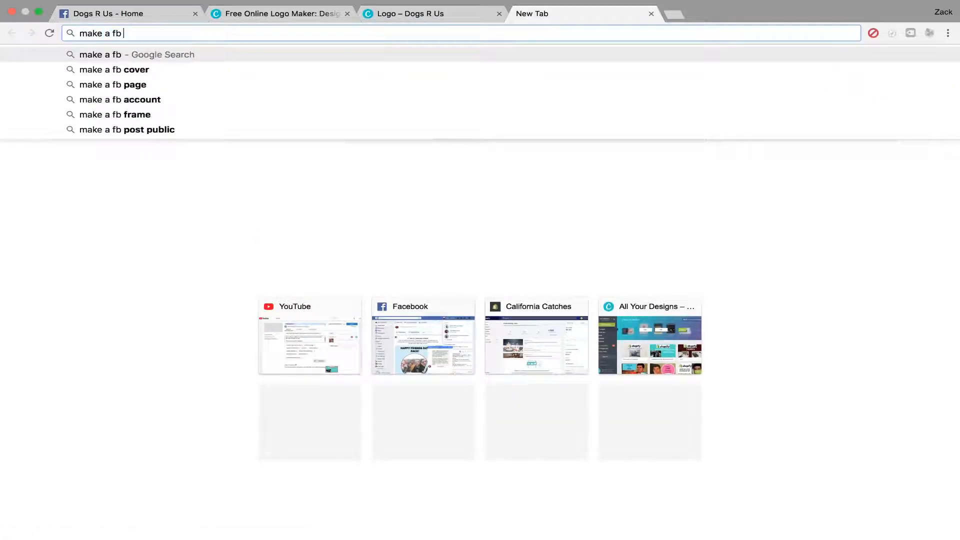
pyautogui.write('cover')
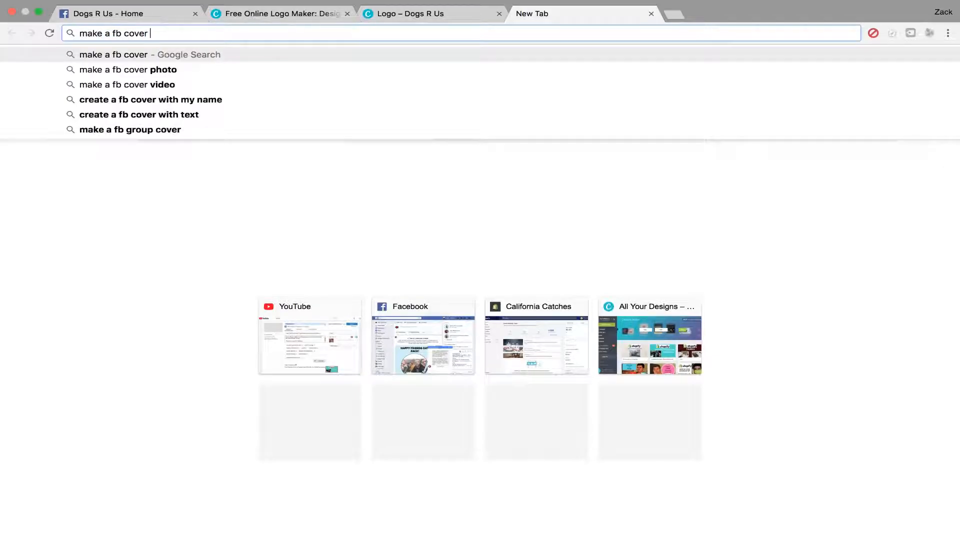
pyautogui.press('Return')
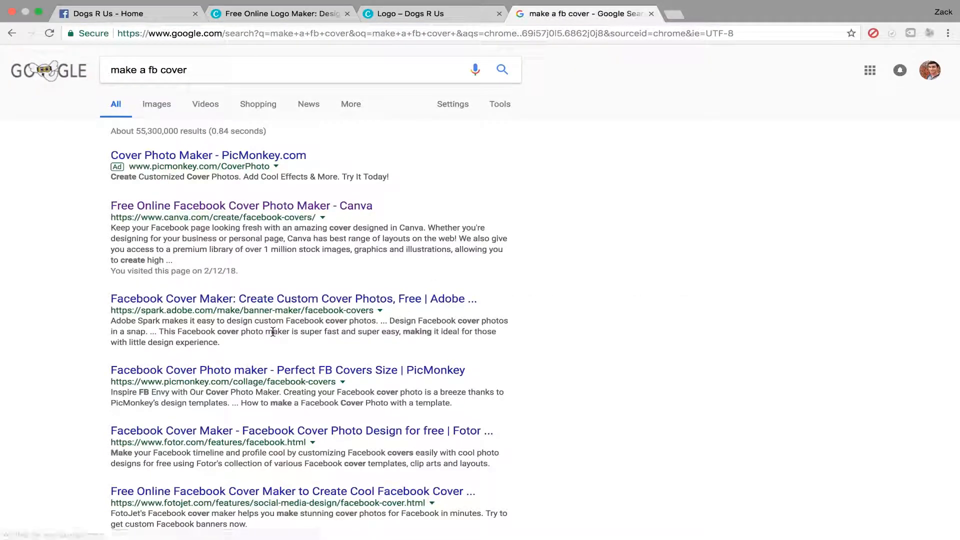
pyautogui.click(279, 215)
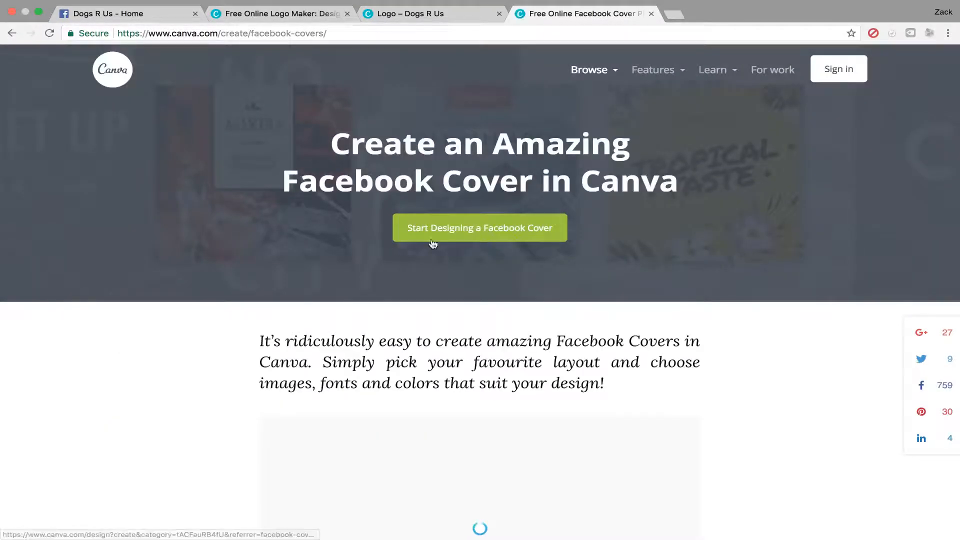
pyautogui.click(443, 237)
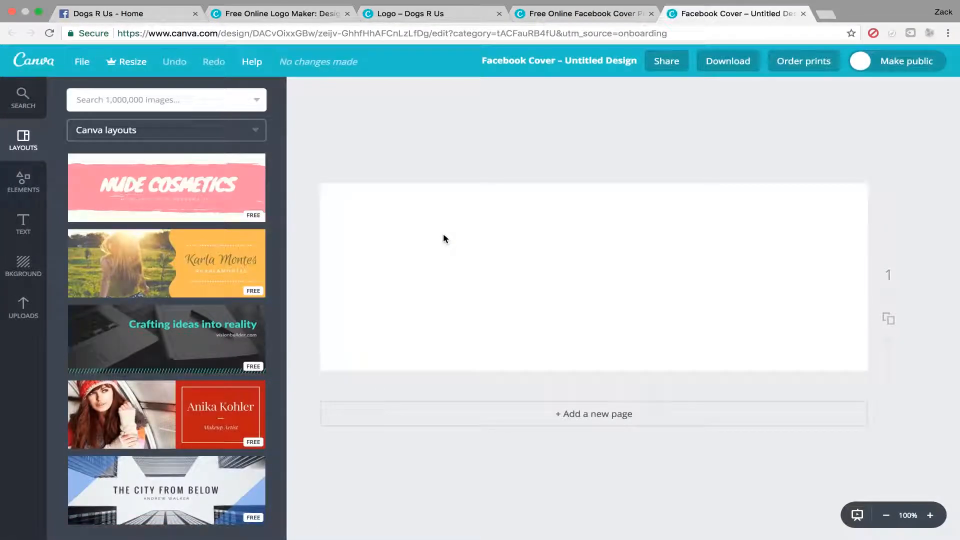
# - Apply the free palm-tree layout with the "There shall be eternal summer in the grateful heart" quote to the blank Facebook cover
pyautogui.scroll(-5, 175, 296)
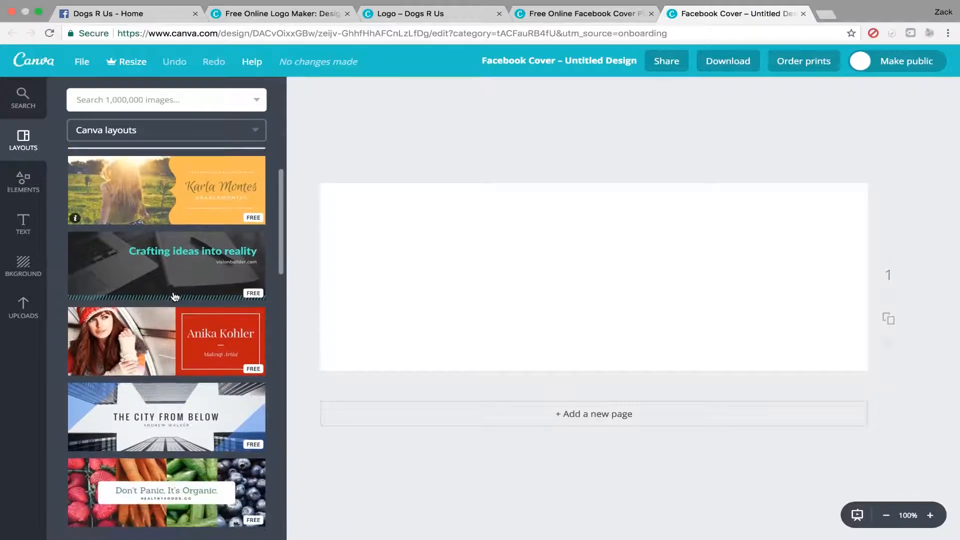
pyautogui.scroll(-8, 174, 297)
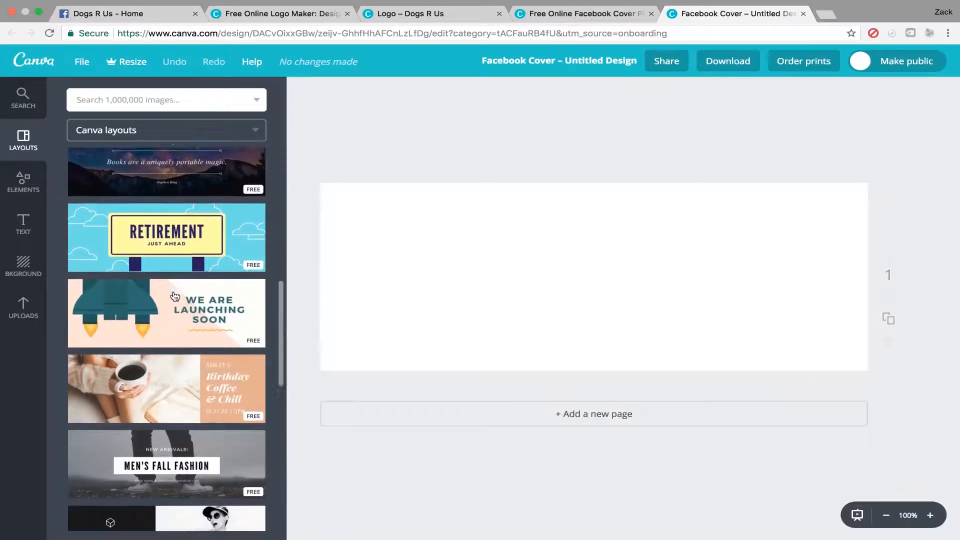
pyautogui.scroll(-3, 174, 297)
pyautogui.scroll(-6, 174, 296)
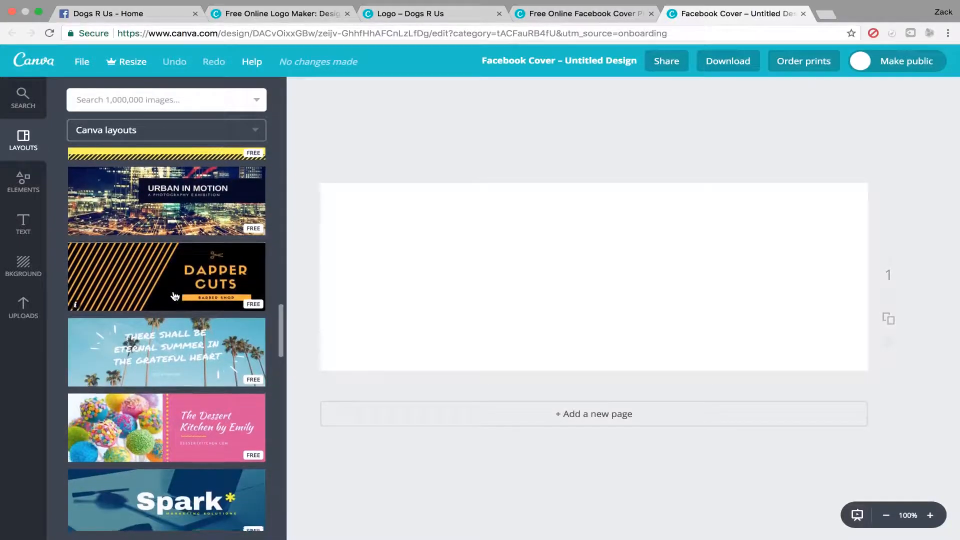
pyautogui.scroll(-2, 174, 296)
pyautogui.click(179, 272)
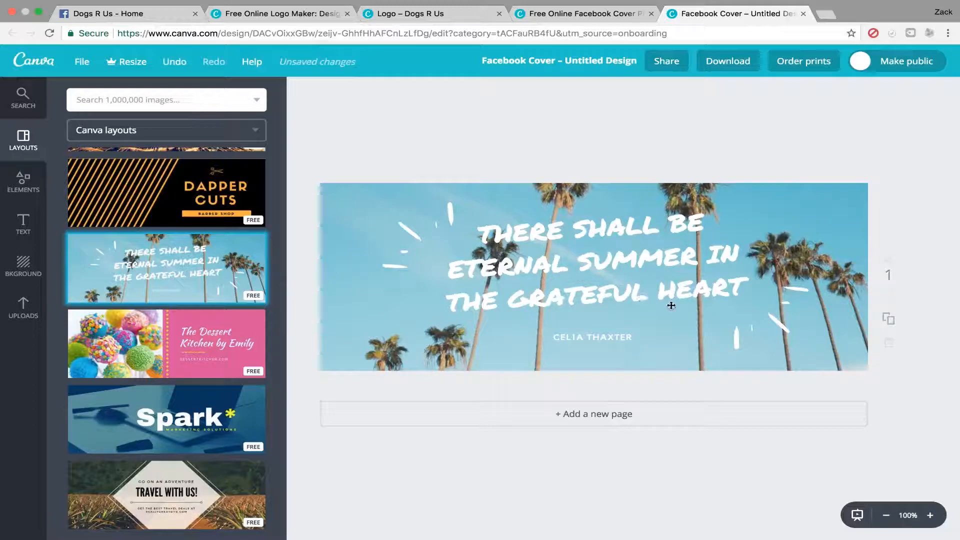
# - Delete the small author name beneath the quote on the Facebook cover
pyautogui.click(631, 336)
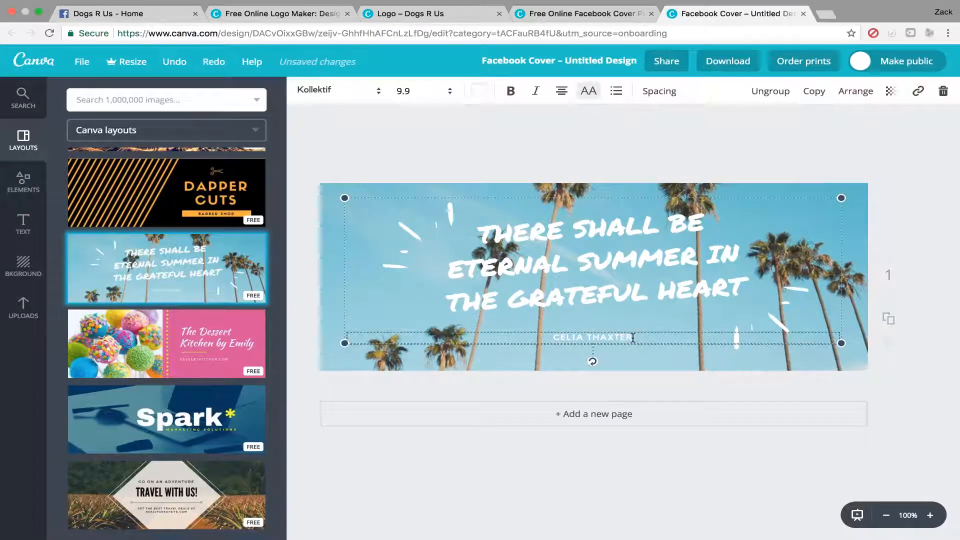
pyautogui.press('BackSpace')
pyautogui.press('BackSpace')
pyautogui.press('BackSpace')
pyautogui.press('BackSpace')
pyautogui.press('BackSpace')
pyautogui.press('BackSpace')
pyautogui.press('BackSpace')
pyautogui.press('BackSpace')
pyautogui.press('BackSpace')
pyautogui.press('BackSpace')
pyautogui.press('BackSpace')
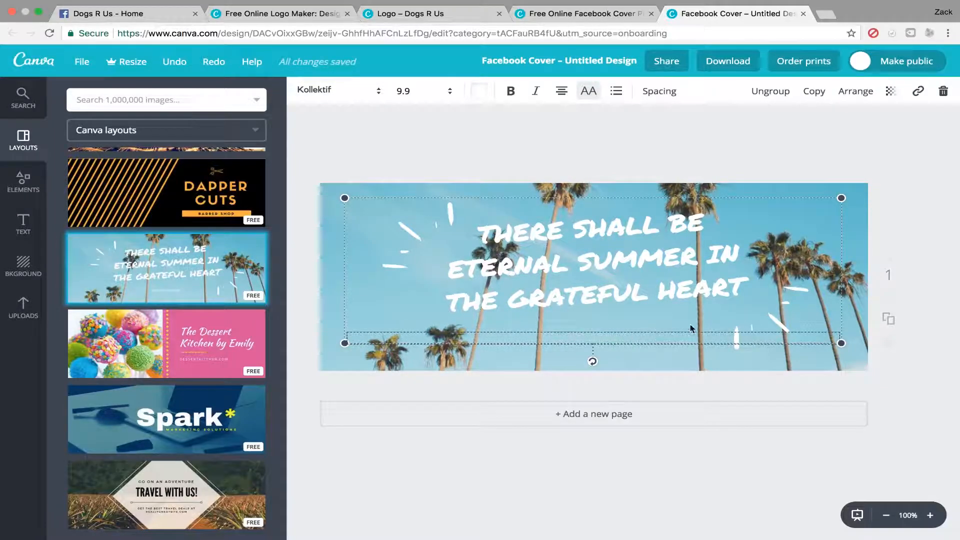
# - Clear the entire "There shall be eternal summer in the grateful heart" quote from the Facebook cover's text box
pyautogui.click(744, 295)
pyautogui.press('BackSpace')
pyautogui.press('BackSpace')
pyautogui.press('BackSpace')
pyautogui.press('BackSpace')
pyautogui.press('BackSpace')
pyautogui.press('BackSpace')
pyautogui.press('BackSpace')
pyautogui.press('BackSpace')
pyautogui.press('BackSpace')
pyautogui.press('BackSpace')
pyautogui.press('BackSpace')
pyautogui.press('BackSpace')
pyautogui.press('BackSpace')
pyautogui.press('BackSpace')
pyautogui.press('BackSpace')
pyautogui.press('BackSpace')
pyautogui.press('BackSpace')
pyautogui.press('BackSpace')
pyautogui.press('BackSpace')
pyautogui.press('BackSpace')
pyautogui.press('BackSpace')
pyautogui.press('BackSpace')
pyautogui.press('BackSpace')
pyautogui.press('BackSpace')
pyautogui.press('BackSpace')
pyautogui.press('BackSpace')
pyautogui.press('BackSpace')
pyautogui.press('BackSpace')
pyautogui.press('BackSpace')
pyautogui.press('BackSpace')
pyautogui.press('BackSpace')
pyautogui.press('BackSpace')
pyautogui.press('BackSpace')
pyautogui.press('BackSpace')
pyautogui.press('BackSpace')
pyautogui.press('BackSpace')
pyautogui.press('BackSpace')
pyautogui.press('BackSpace')
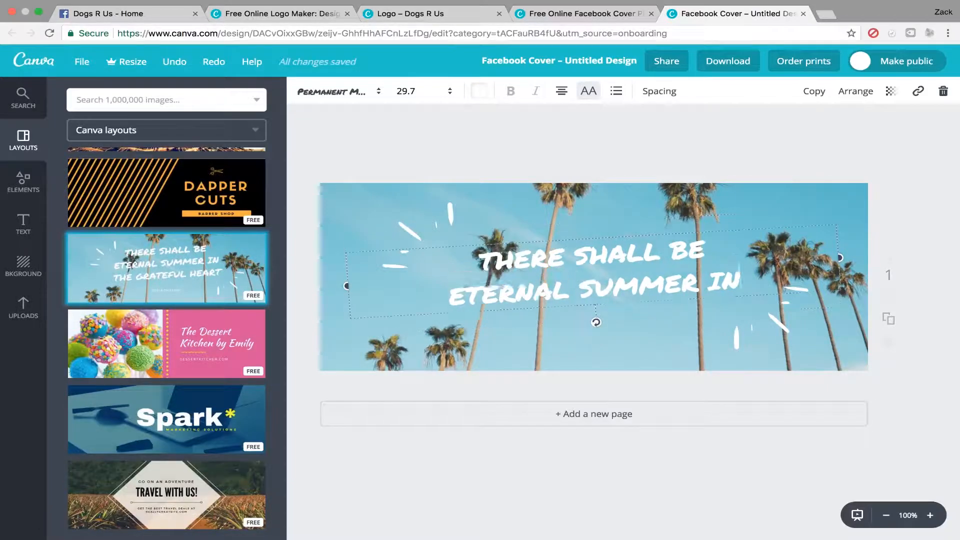
pyautogui.press('BackSpace')
pyautogui.press('BackSpace')
pyautogui.press('BackSpace')
pyautogui.press('BackSpace')
pyautogui.press('BackSpace')
pyautogui.press('BackSpace')
pyautogui.press('BackSpace')
pyautogui.press('BackSpace')
pyautogui.press('BackSpace')
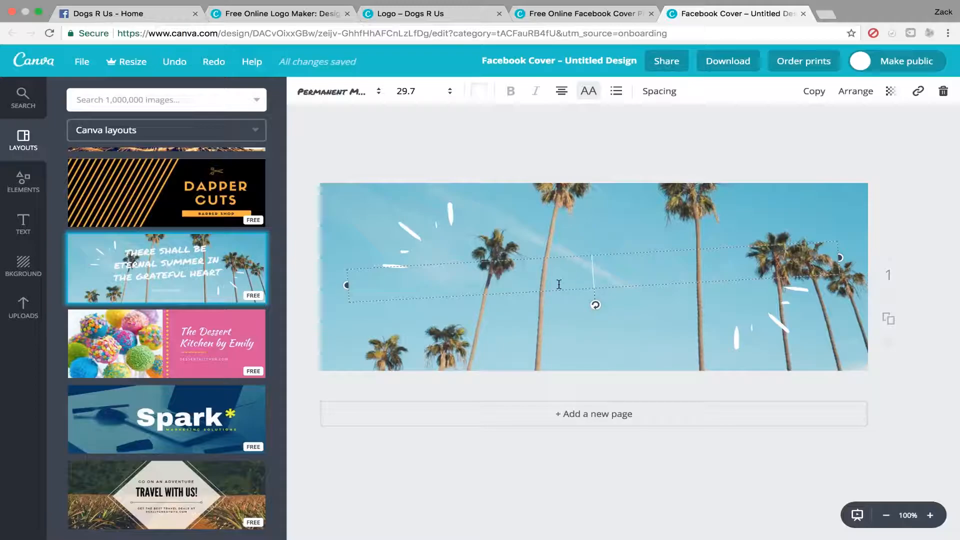
# - Write "GREAT DOG TOYS FOR A GREAT PRICE" in the emptied text box on the Facebook cover
pyautogui.write('GREAT')
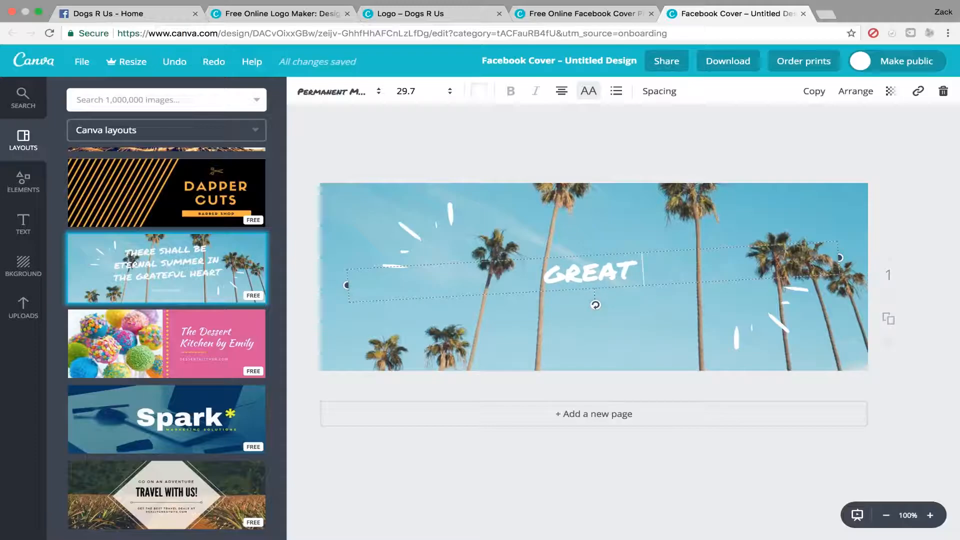
pyautogui.write(' DOG TOYS FOR')
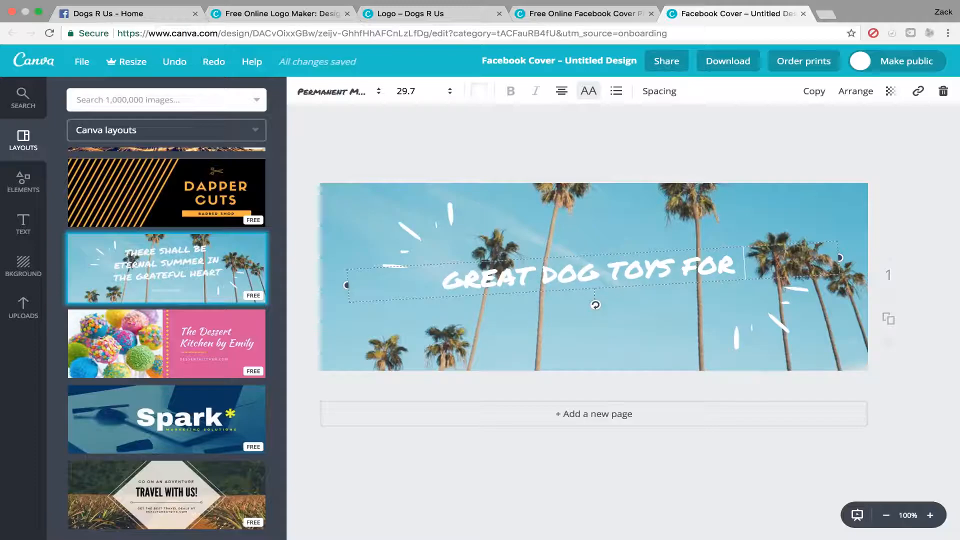
pyautogui.write(' A')
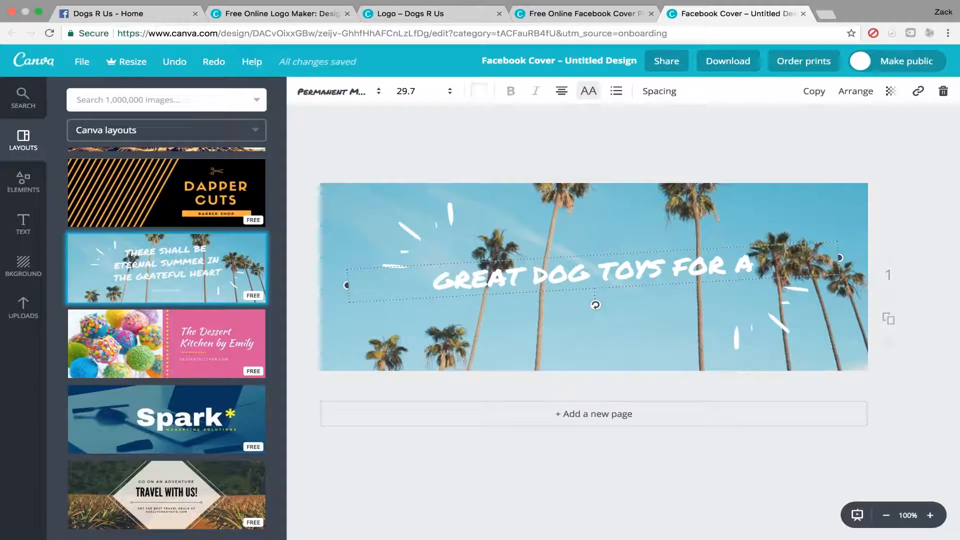
pyautogui.press('BackSpace')
pyautogui.write('GREAT')
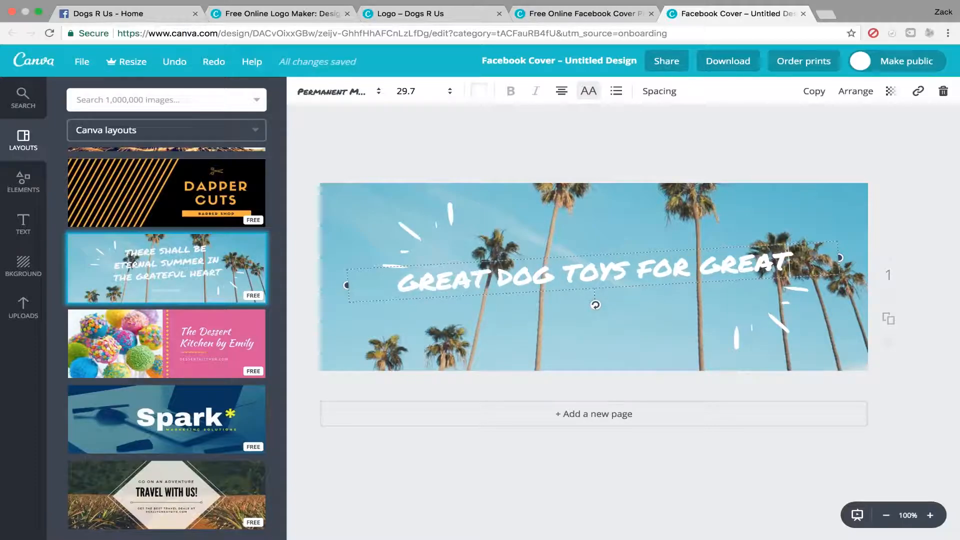
pyautogui.press('Left')
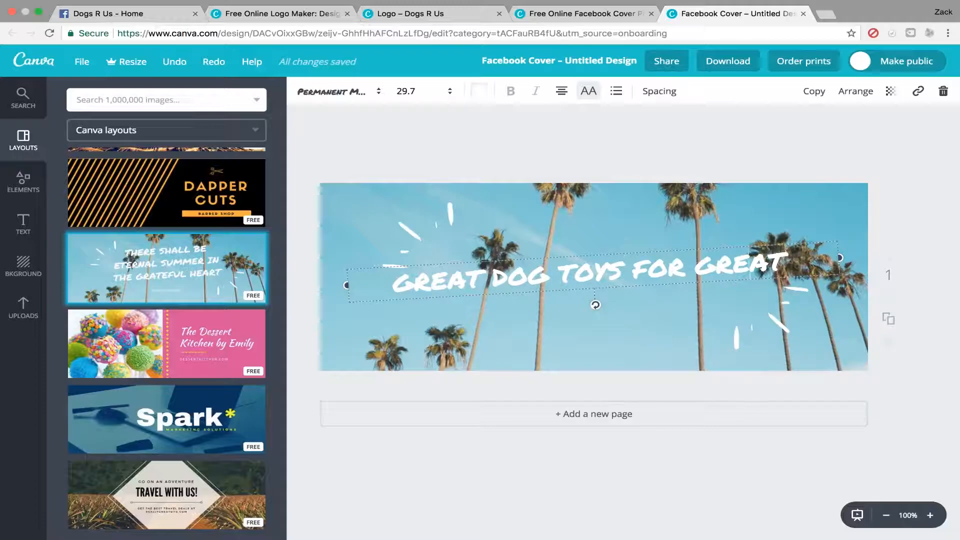
pyautogui.write('A GREAT')
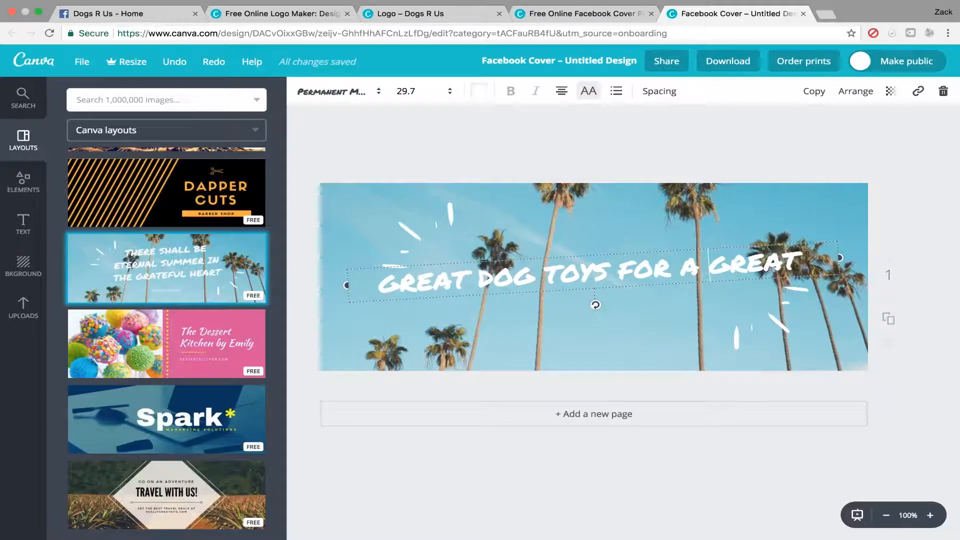
pyautogui.write(' P')
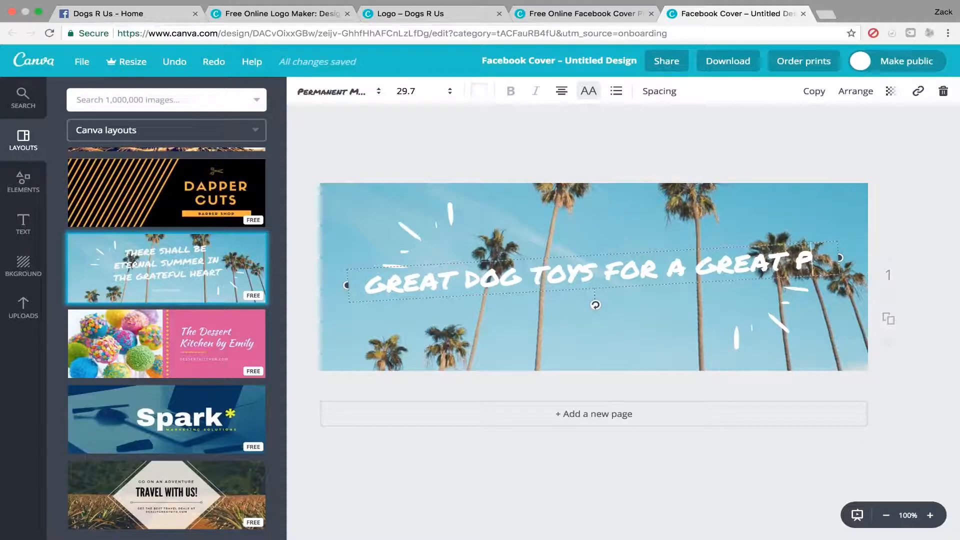
pyautogui.write('RICE')
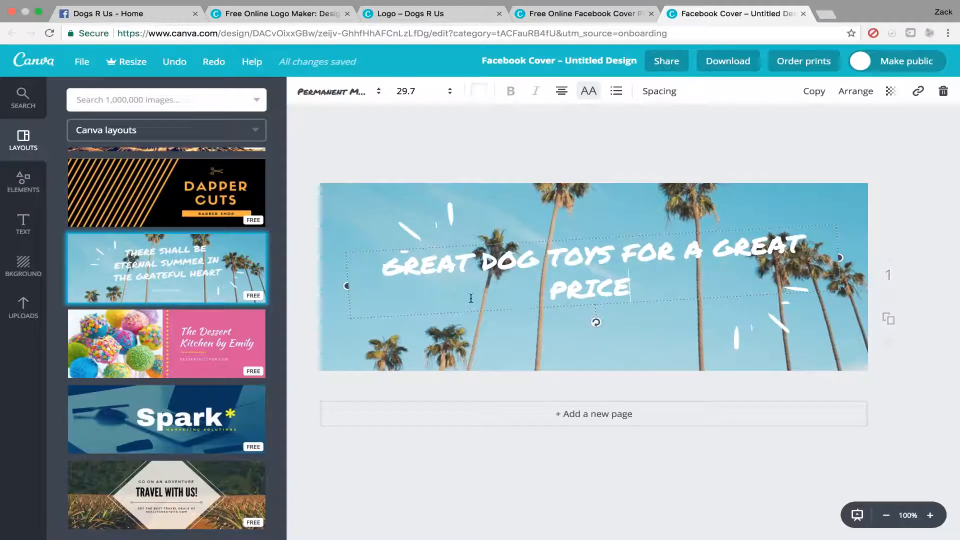
# - Download the Facebook cover as a JPG and open the downloaded Untitled design.jpg
pyautogui.click(740, 61)
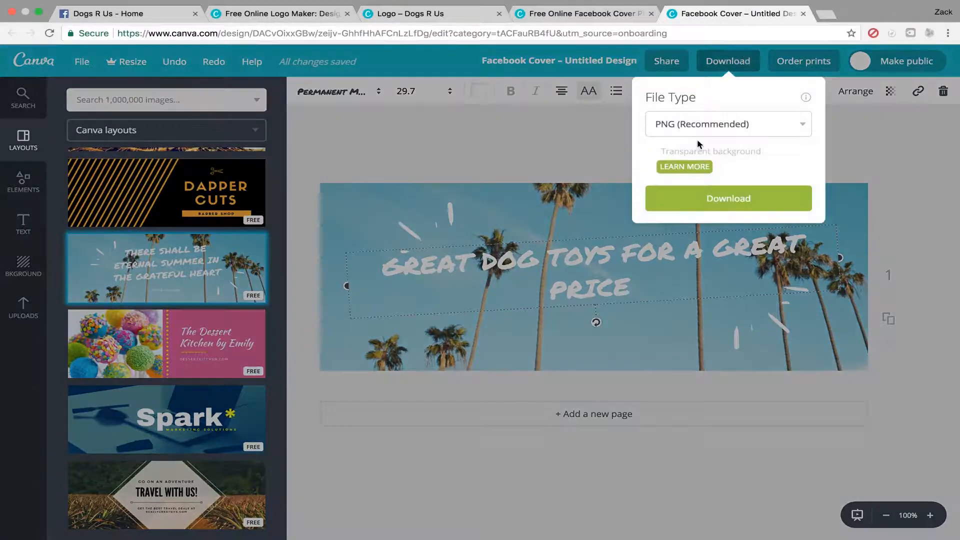
pyautogui.click(763, 134)
pyautogui.click(744, 113)
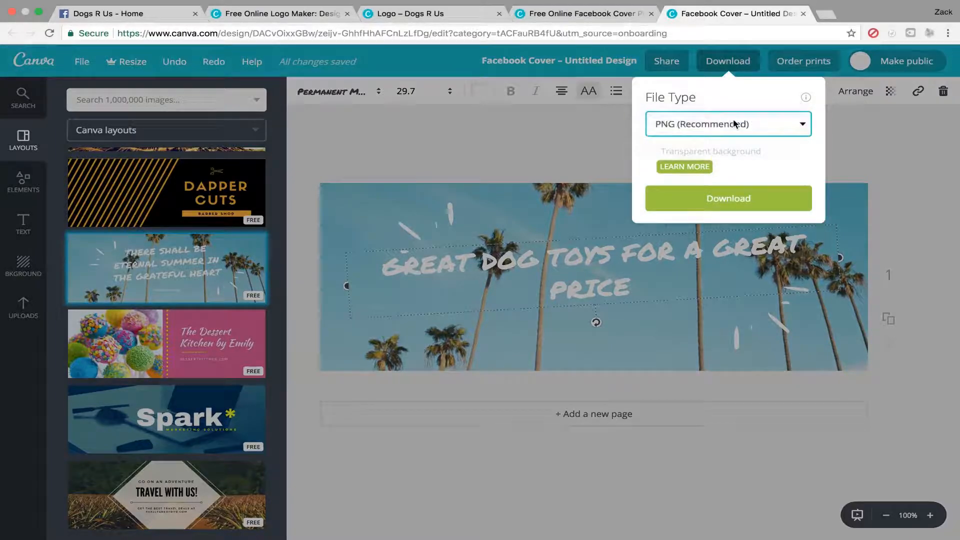
pyautogui.click(728, 163)
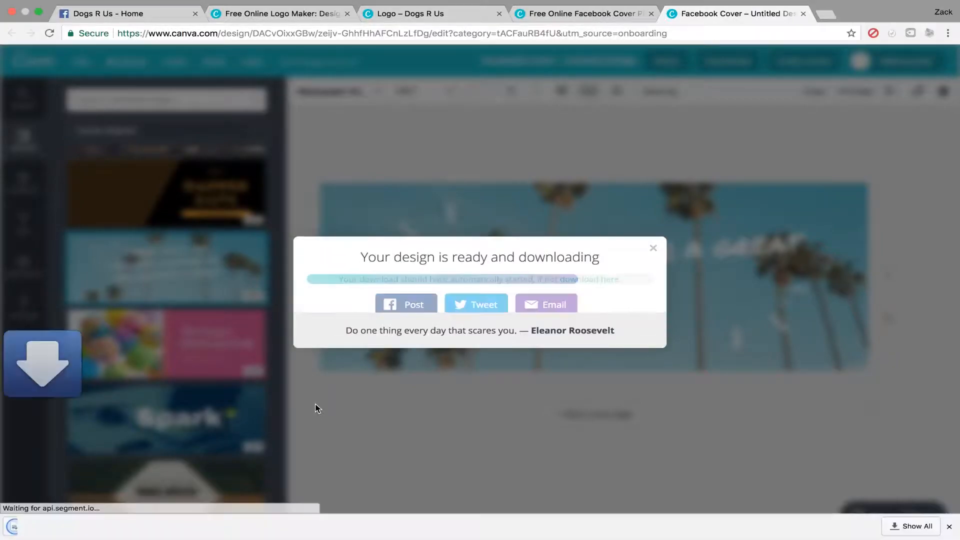
pyautogui.click(137, 524)
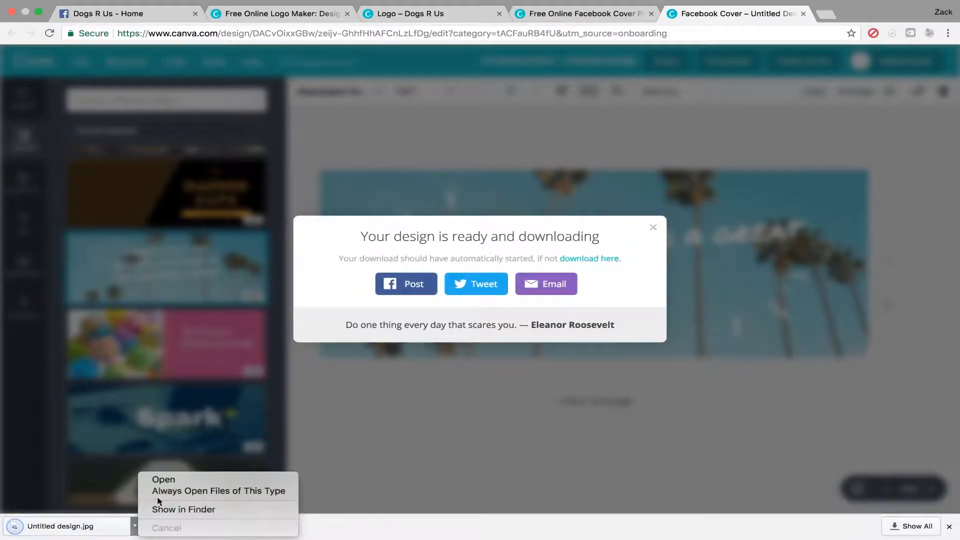
pyautogui.click(182, 481)
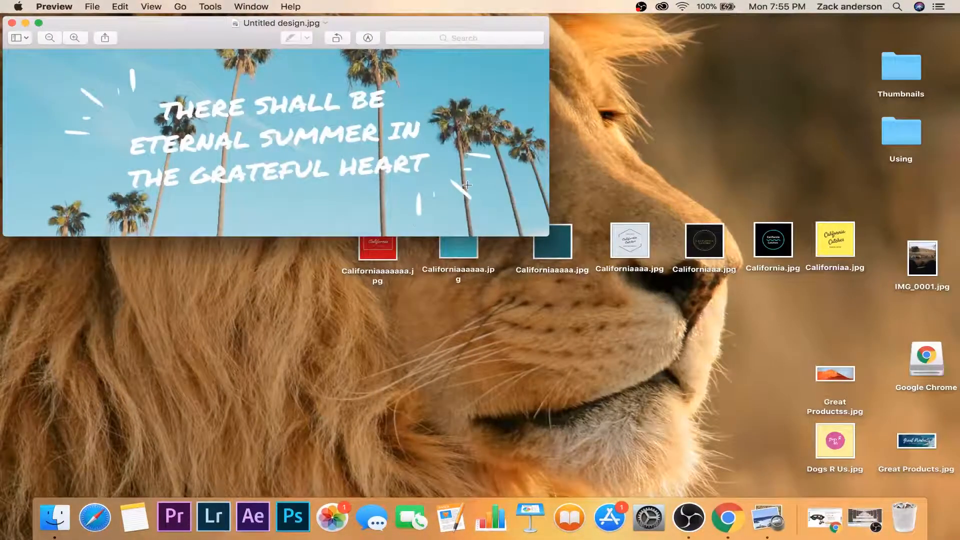
# - Close the Untitled design.jpg preview and return to the Facebook cover design in the browser
pyautogui.click(326, 25)
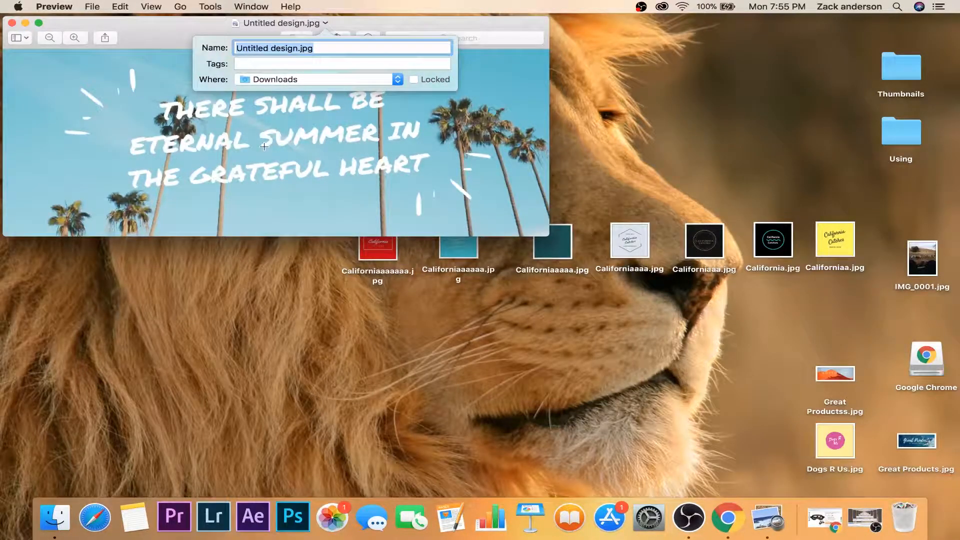
pyautogui.moveTo(161, 97); pyautogui.dragTo(394, 165)
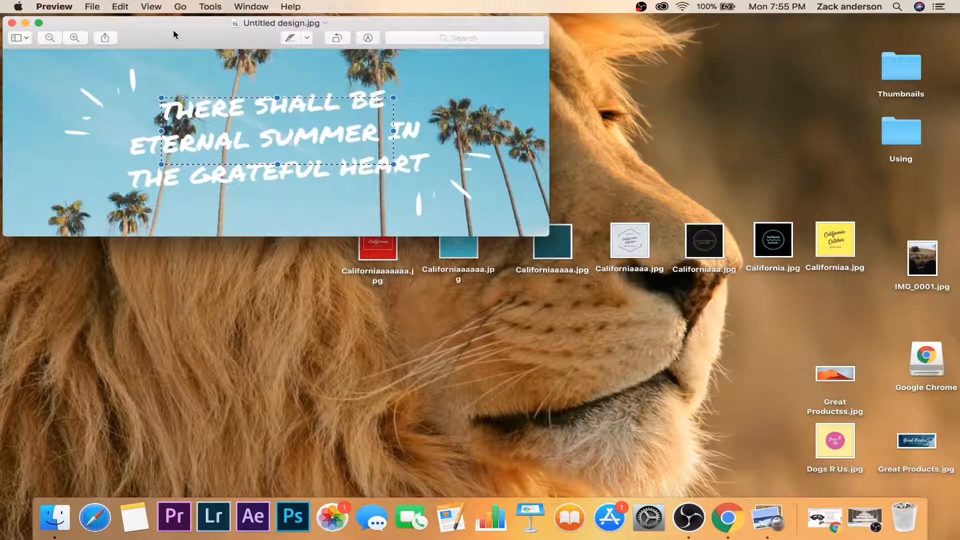
pyautogui.click(12, 23)
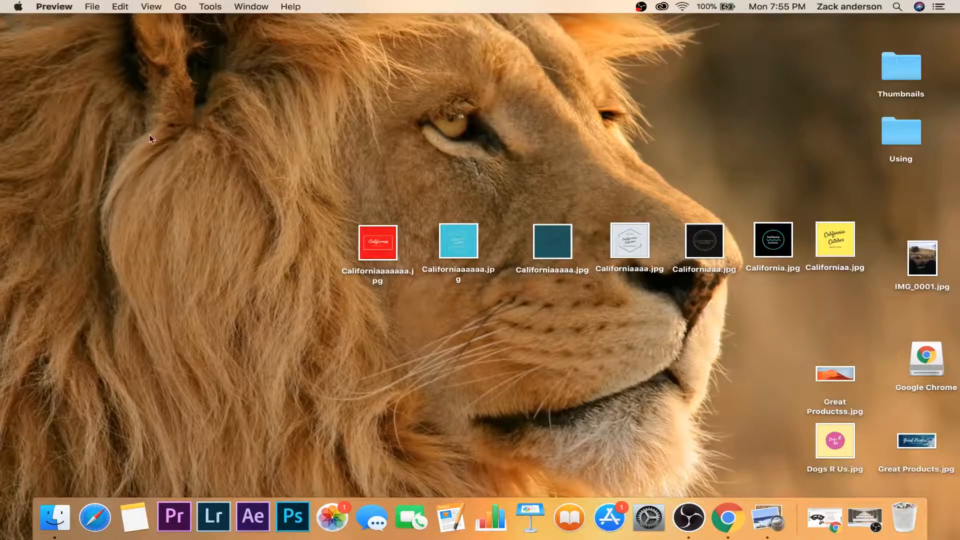
pyautogui.click(727, 515)
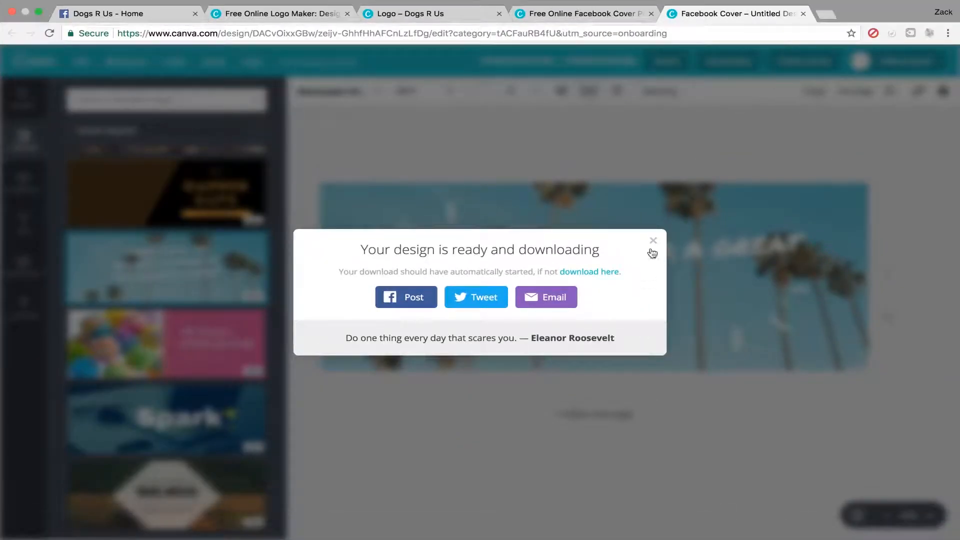
pyautogui.click(652, 240)
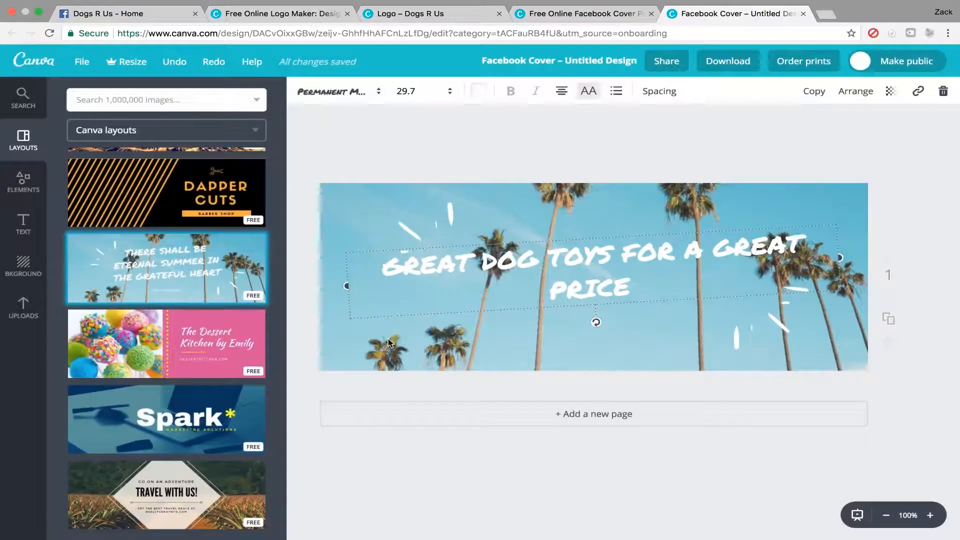
# - Finish editing the tagline text on the Facebook cover and download the design as a JPG
pyautogui.click(547, 216)
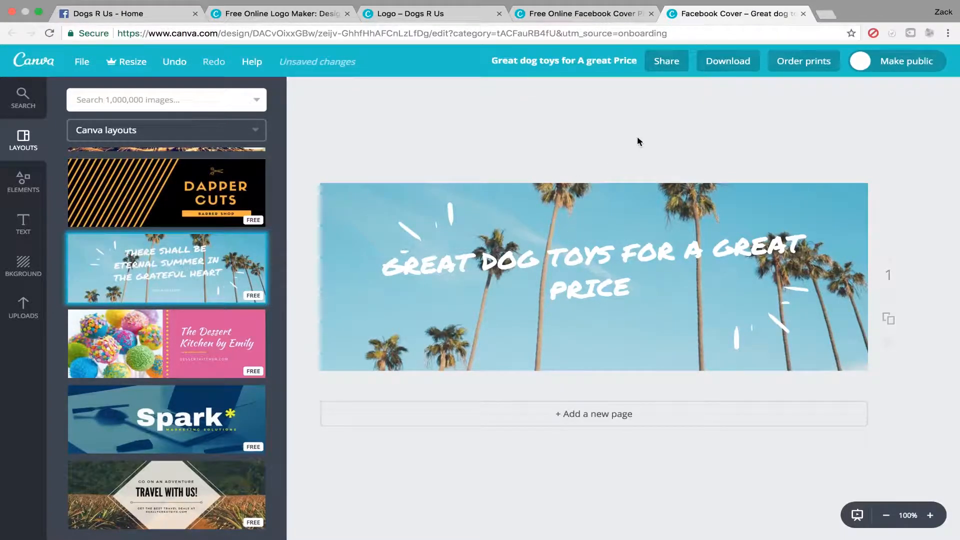
pyautogui.click(724, 63)
pyautogui.click(725, 133)
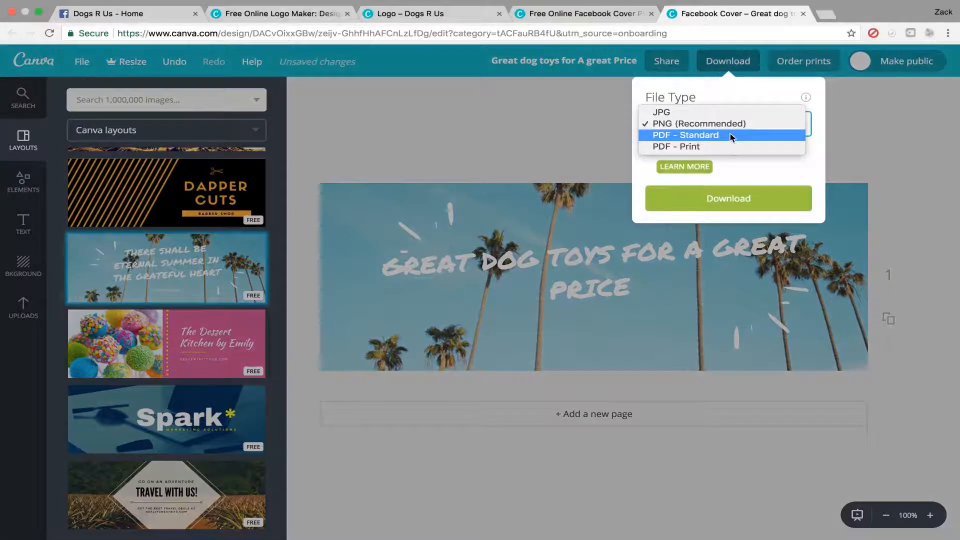
pyautogui.click(718, 111)
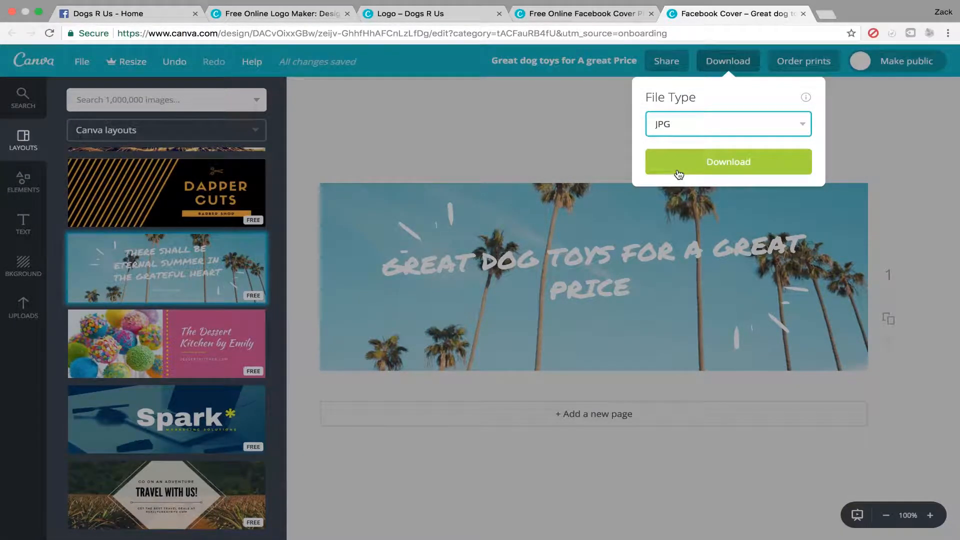
pyautogui.click(679, 173)
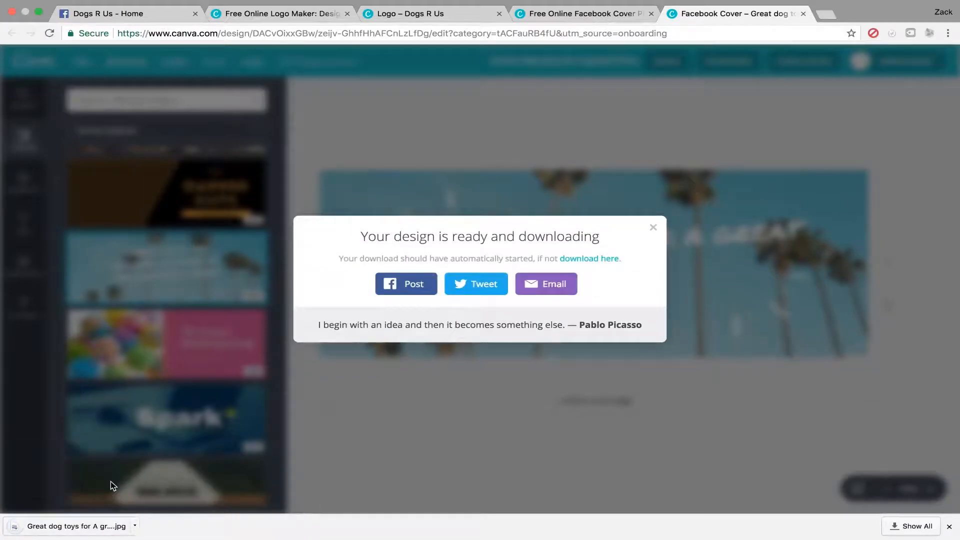
# - Open the downloaded Great dog toys for A great Price.jpg and move it from Downloads to the Desktop
pyautogui.click(135, 526)
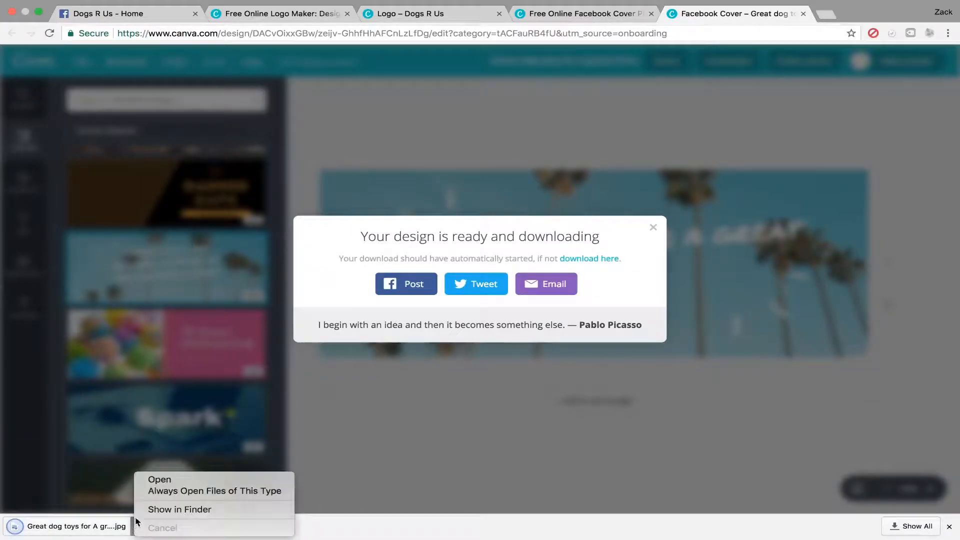
pyautogui.click(175, 480)
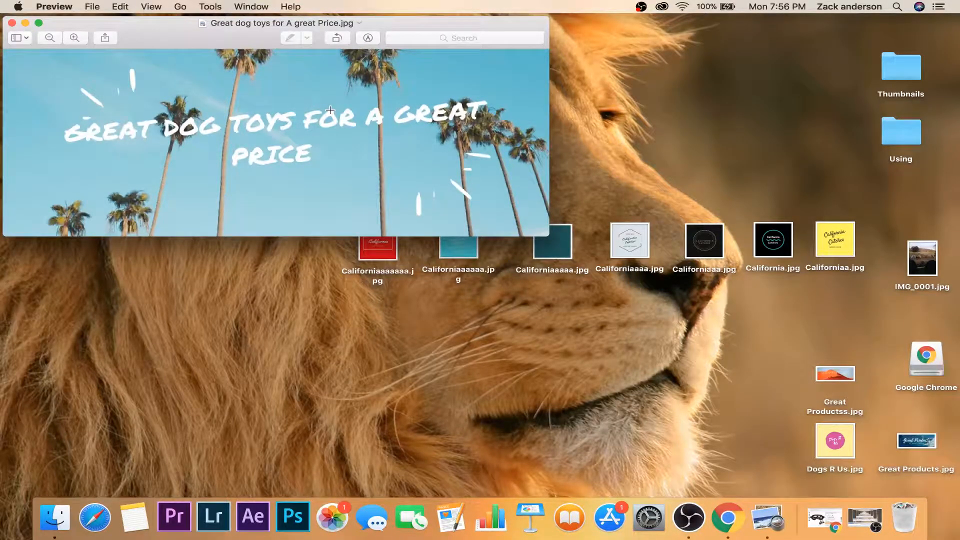
pyautogui.click(359, 24)
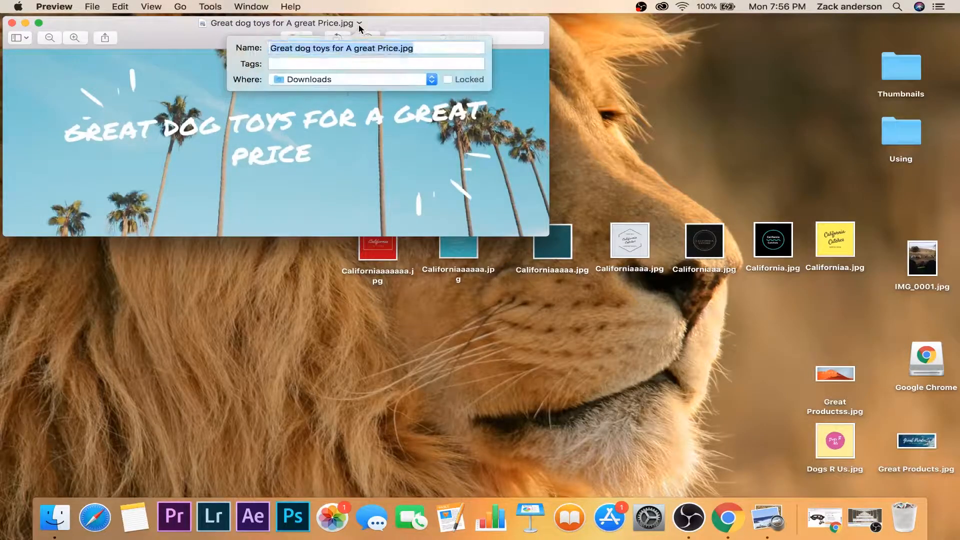
pyautogui.click(429, 80)
pyautogui.click(348, 212)
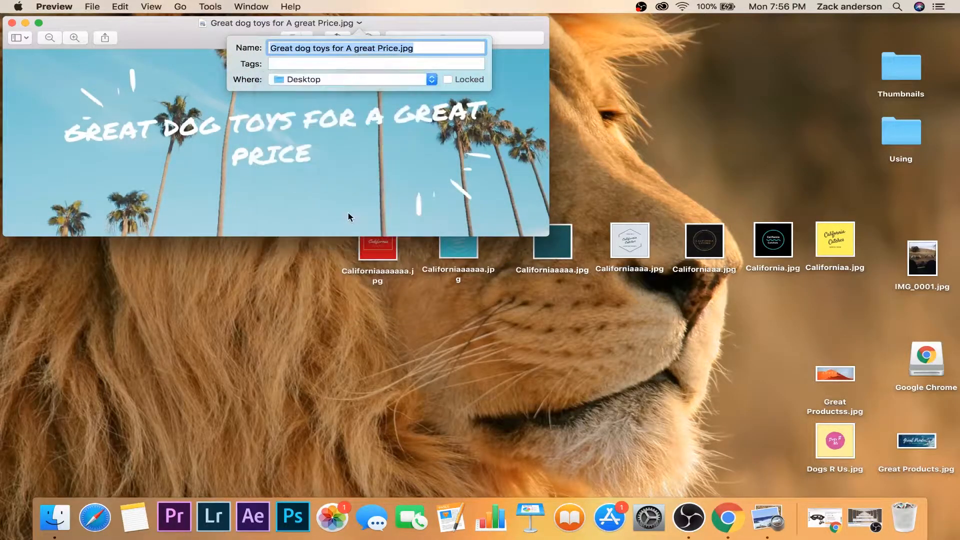
# - Switch to the Dogs R Us Facebook page, upload Great dog toys for A great Price.jpg from the Desktop as its cover and save it
pyautogui.click(733, 518)
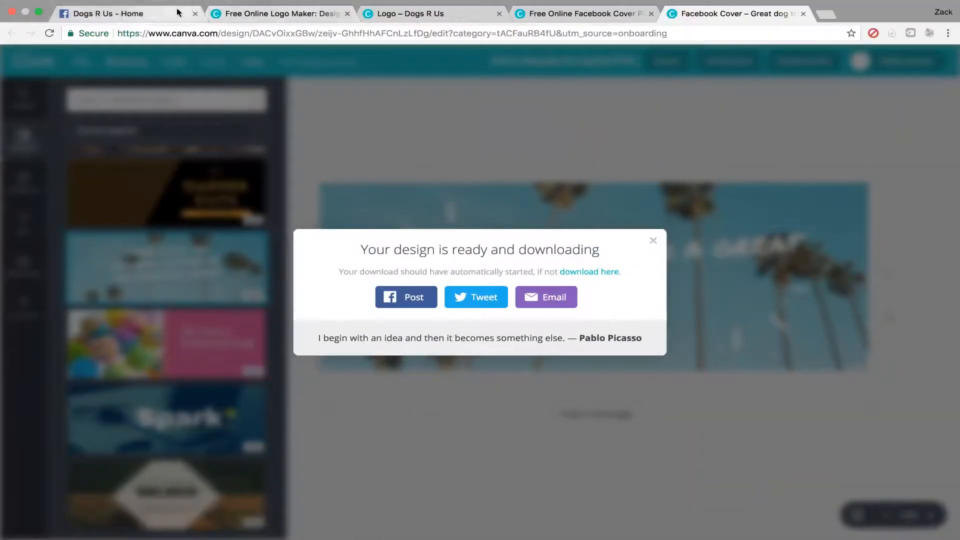
pyautogui.click(125, 13)
pyautogui.click(275, 120)
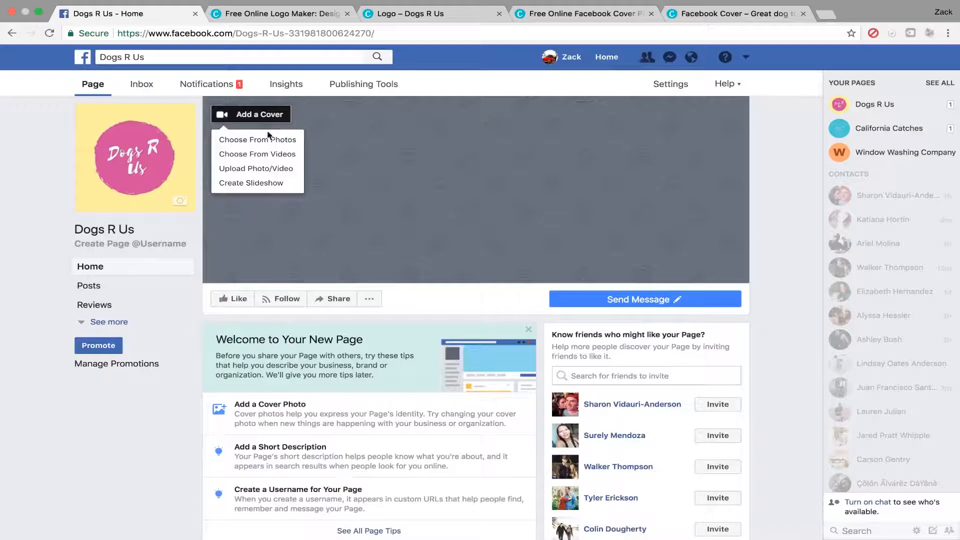
pyautogui.click(270, 169)
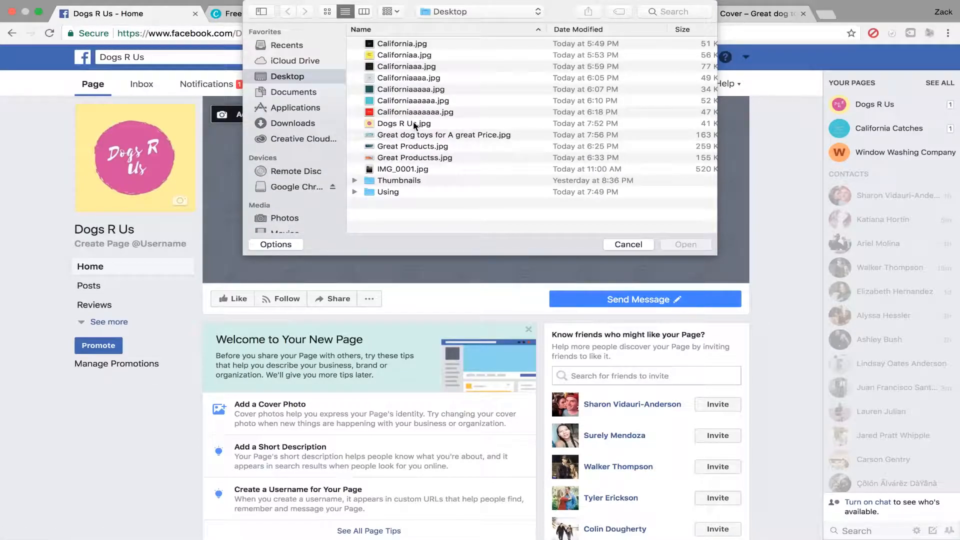
pyautogui.click(409, 135)
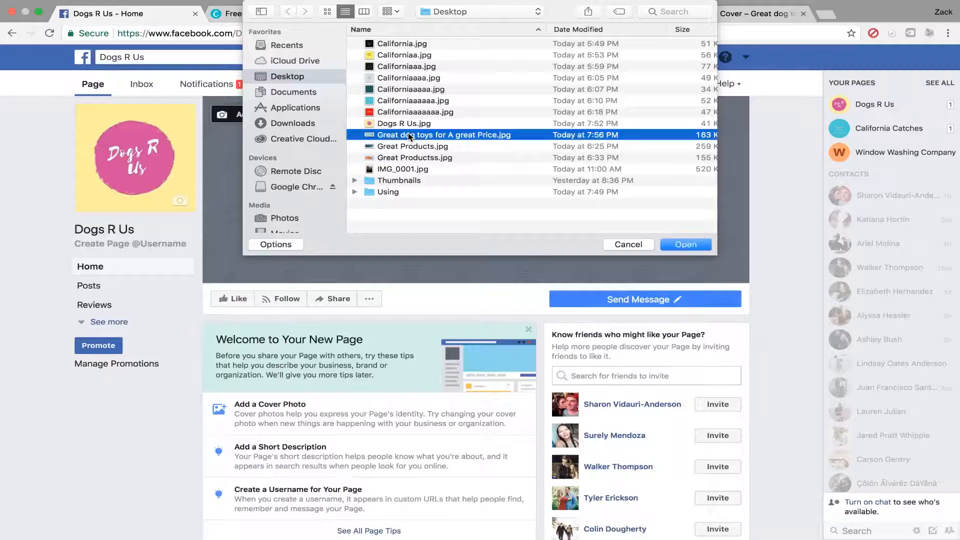
pyautogui.click(700, 245)
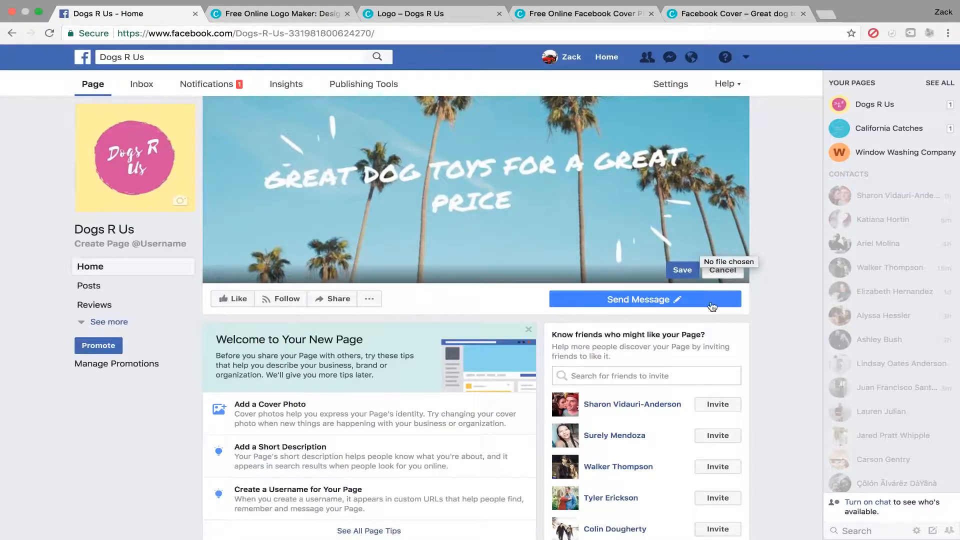
pyautogui.click(683, 270)
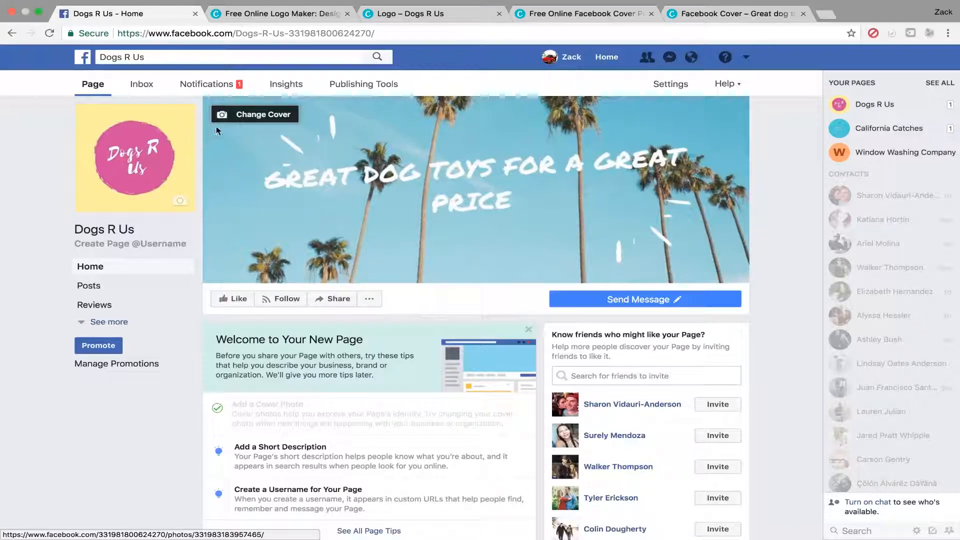
pyautogui.click(232, 120)
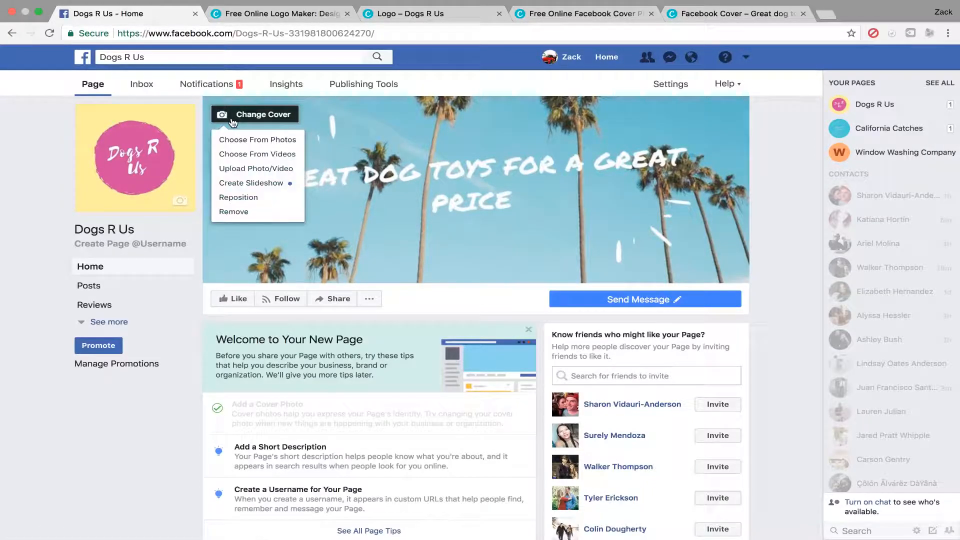
pyautogui.click(253, 183)
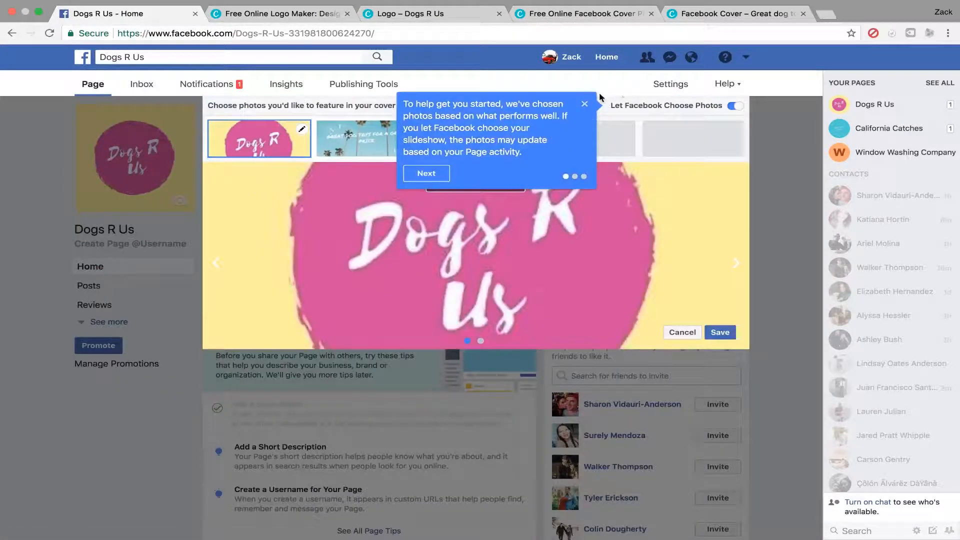
pyautogui.click(584, 104)
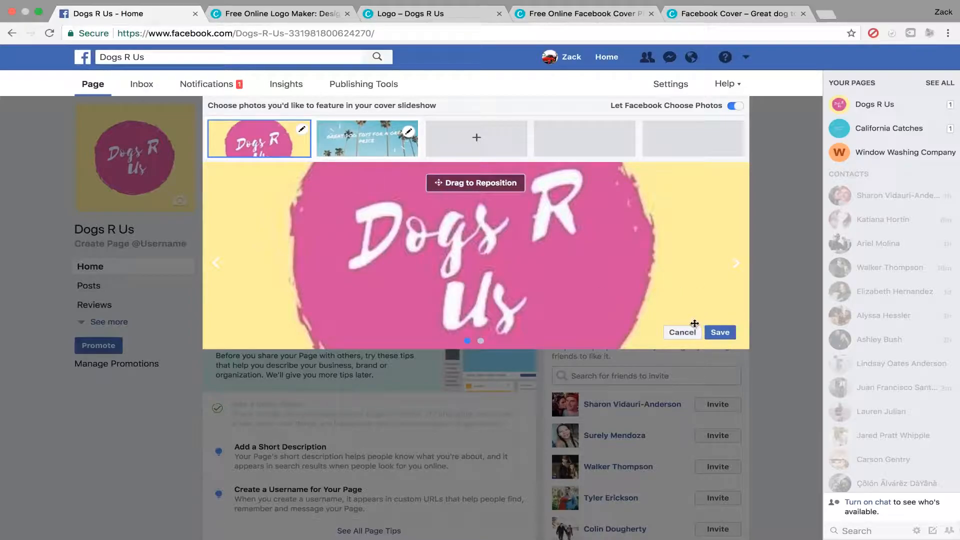
pyautogui.click(682, 333)
pyautogui.click(535, 244)
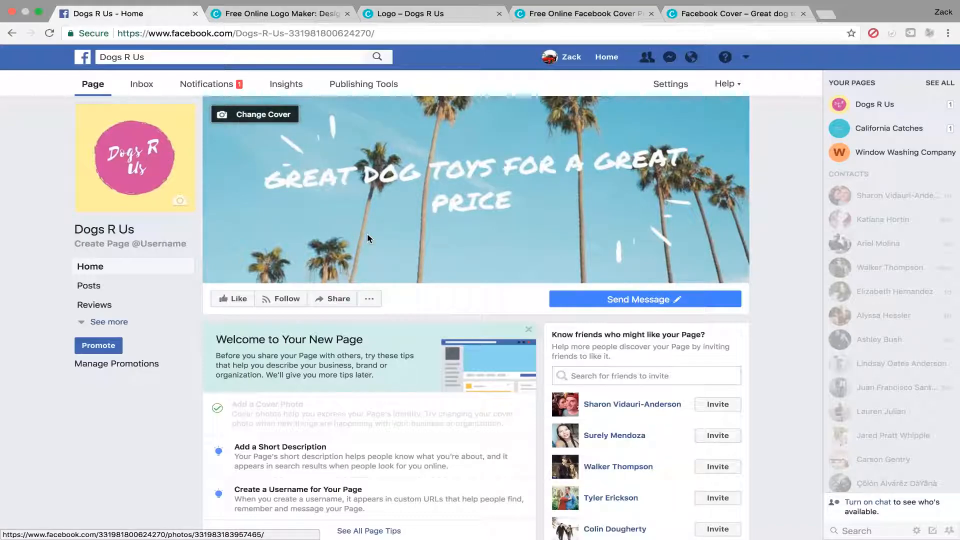
# - Review the Dogs R Us page, examining its cover, profile logo, page tips and posts
pyautogui.scroll(-3, 367, 233)
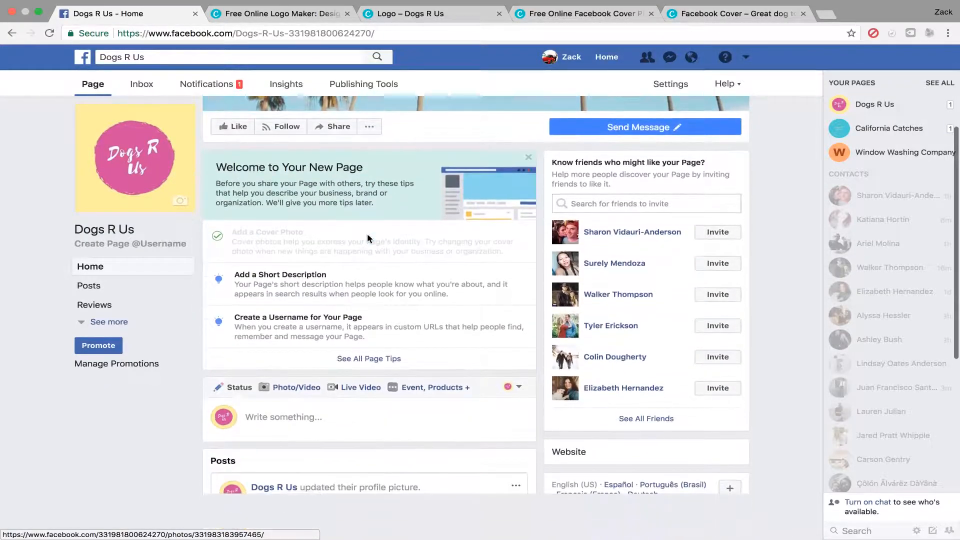
pyautogui.scroll(-3, 367, 233)
pyautogui.scroll(-1, 367, 233)
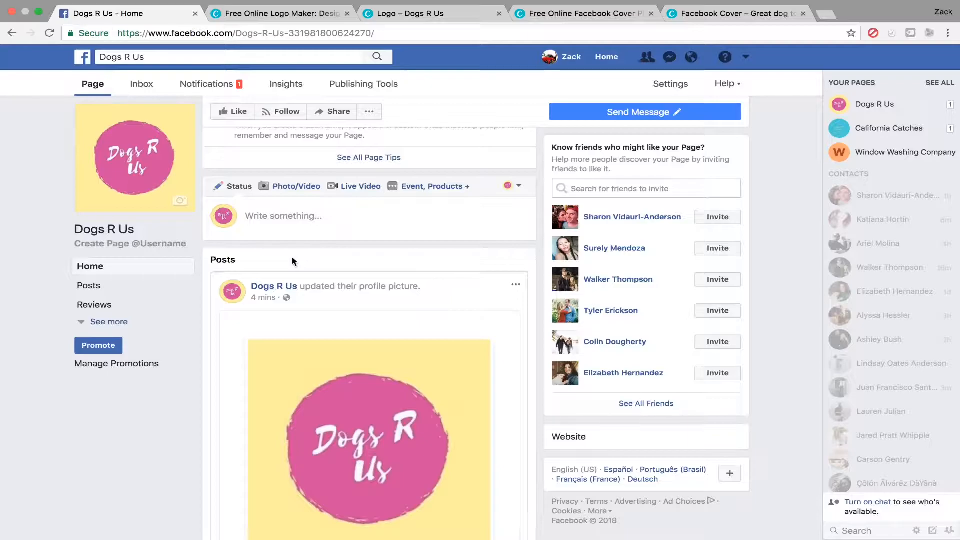
pyautogui.scroll(7, 292, 261)
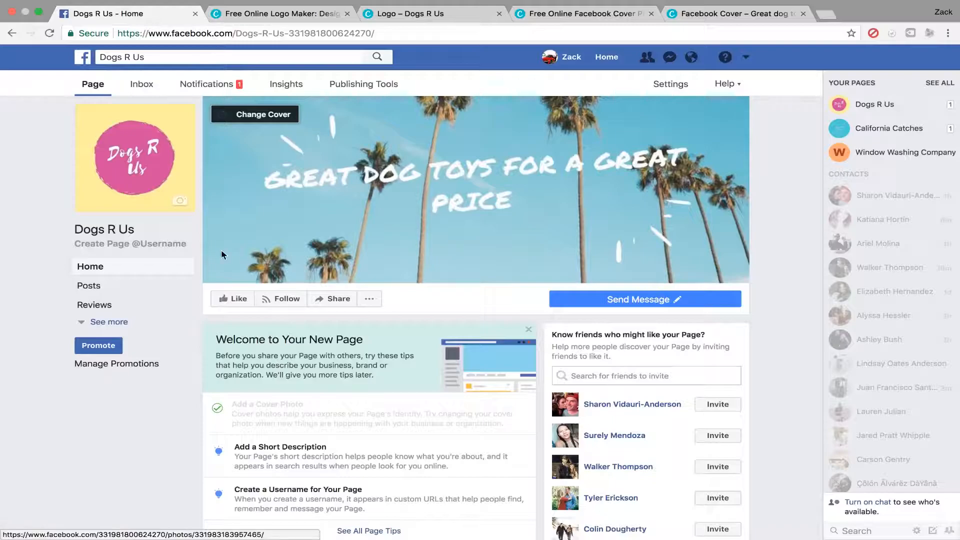
pyautogui.moveTo(214, 185)
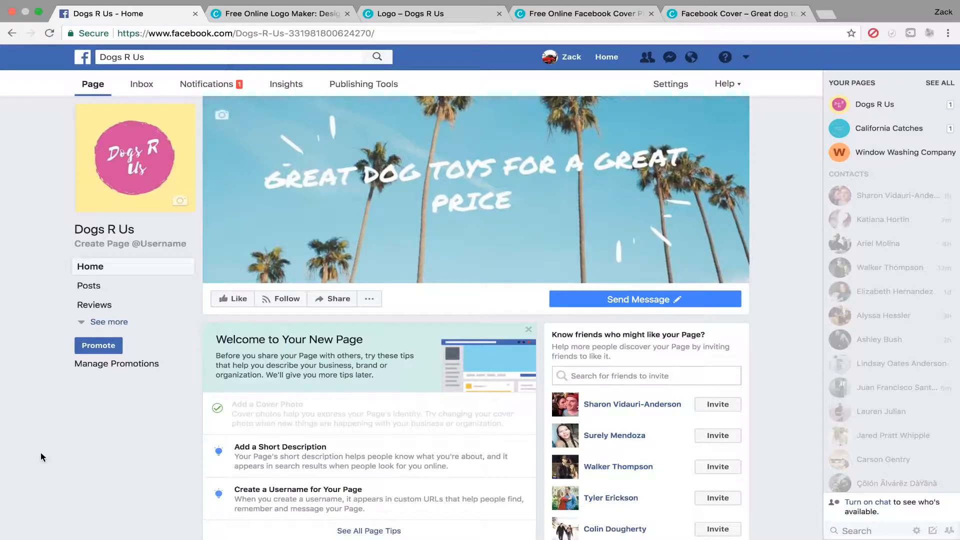
pyautogui.scroll(-3, 40, 452)
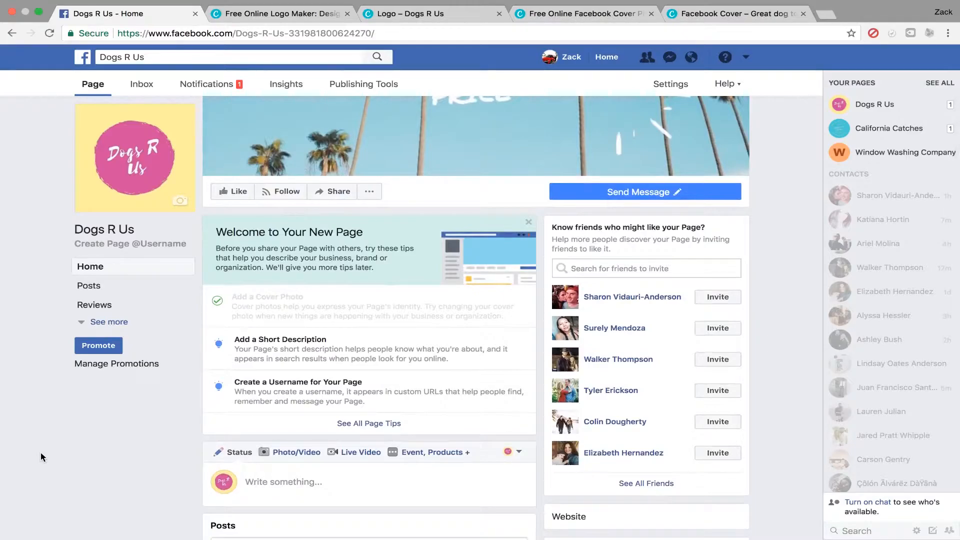